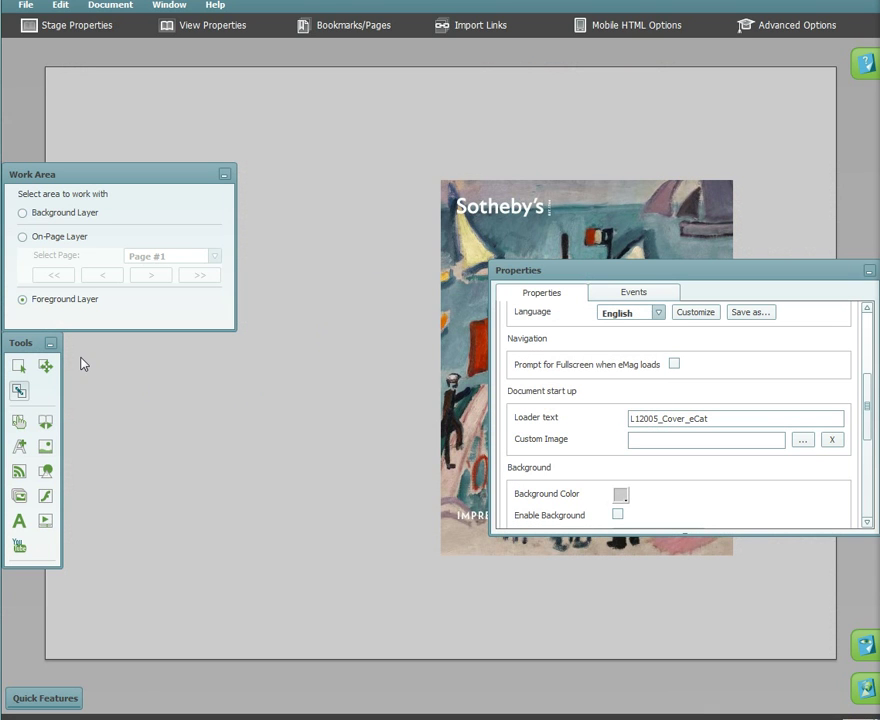
Add Banner Example.gif as an image on the foreground layer and drag it above the Sotheby's cover
left_click(23, 300)
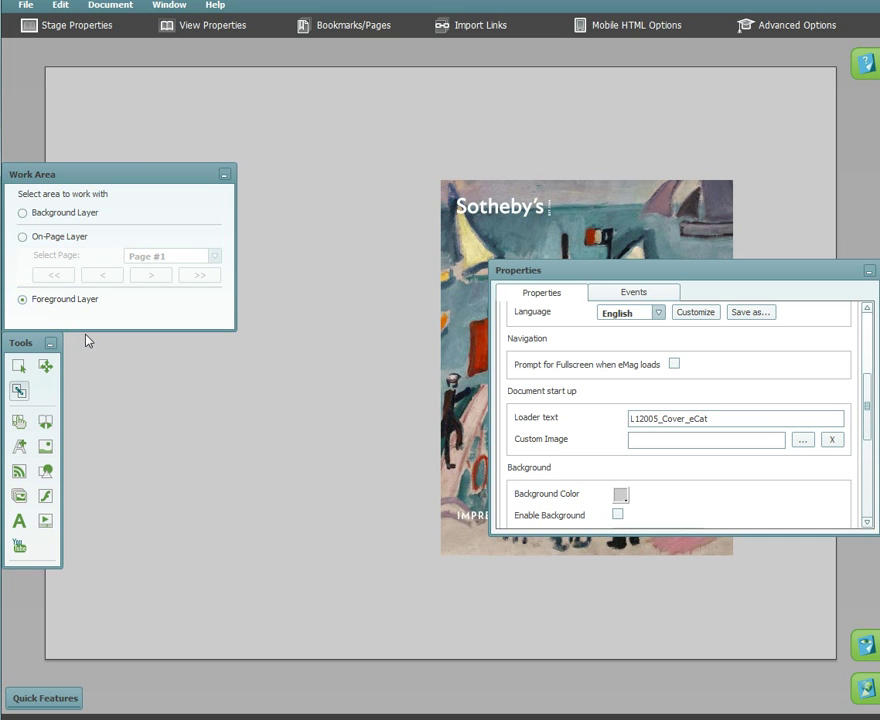
left_click(45, 446)
left_click(419, 145)
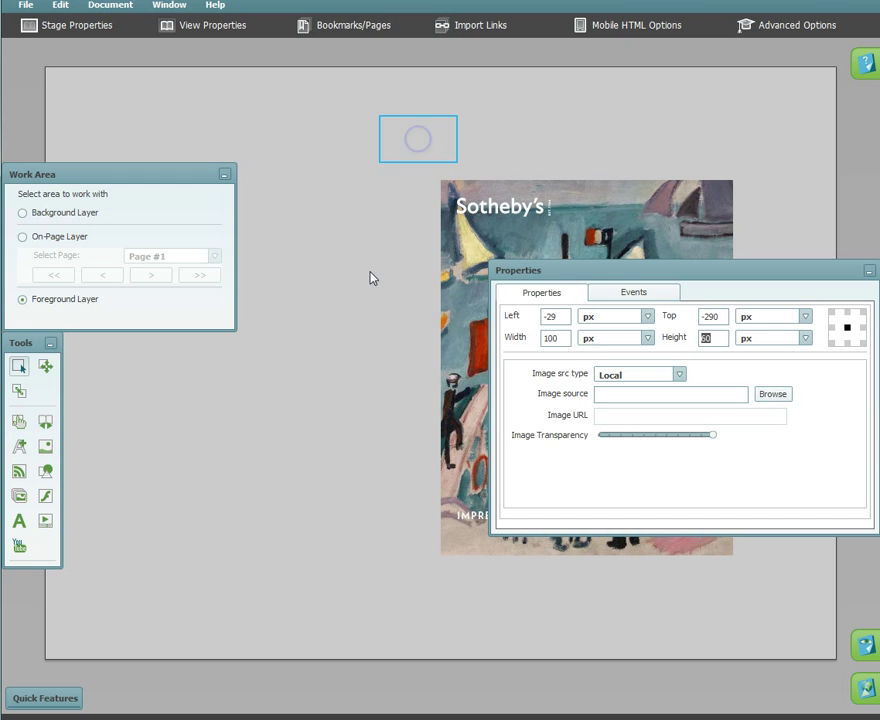
left_click(770, 394)
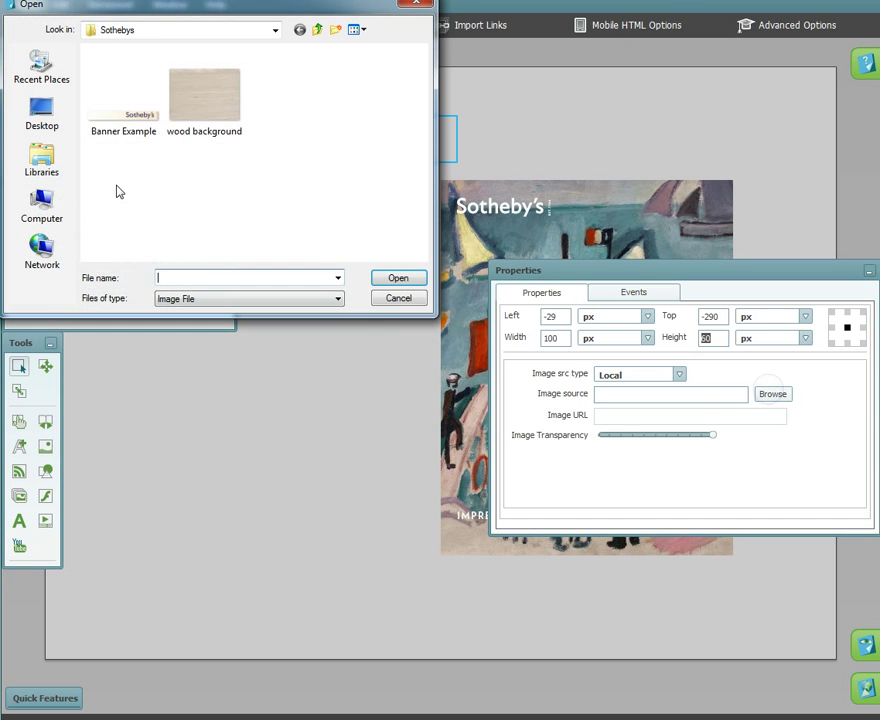
left_click(118, 112)
left_click(413, 276)
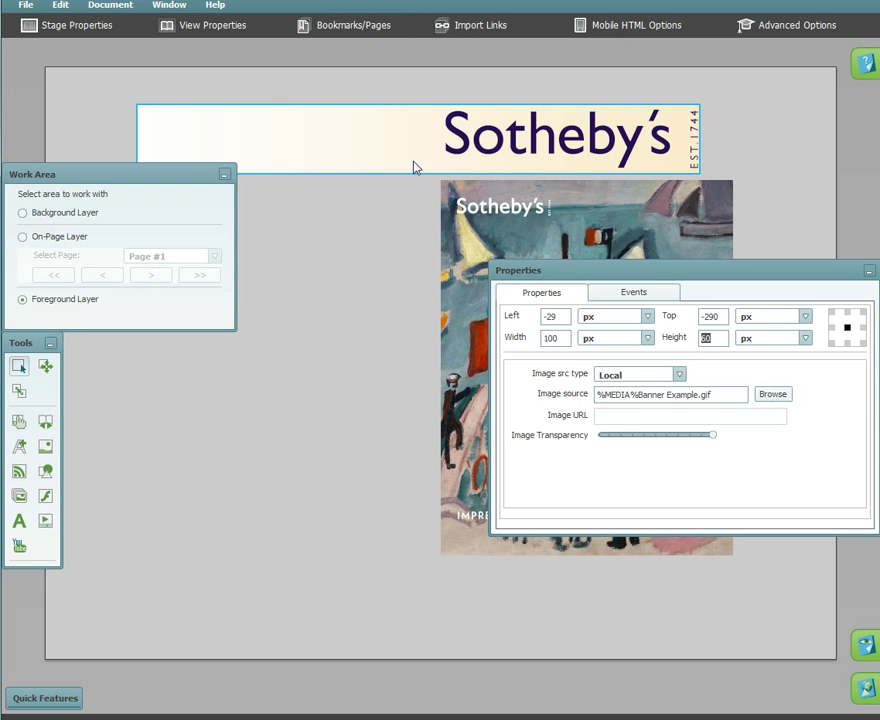
left_click_drag(414, 169, 453, 156)
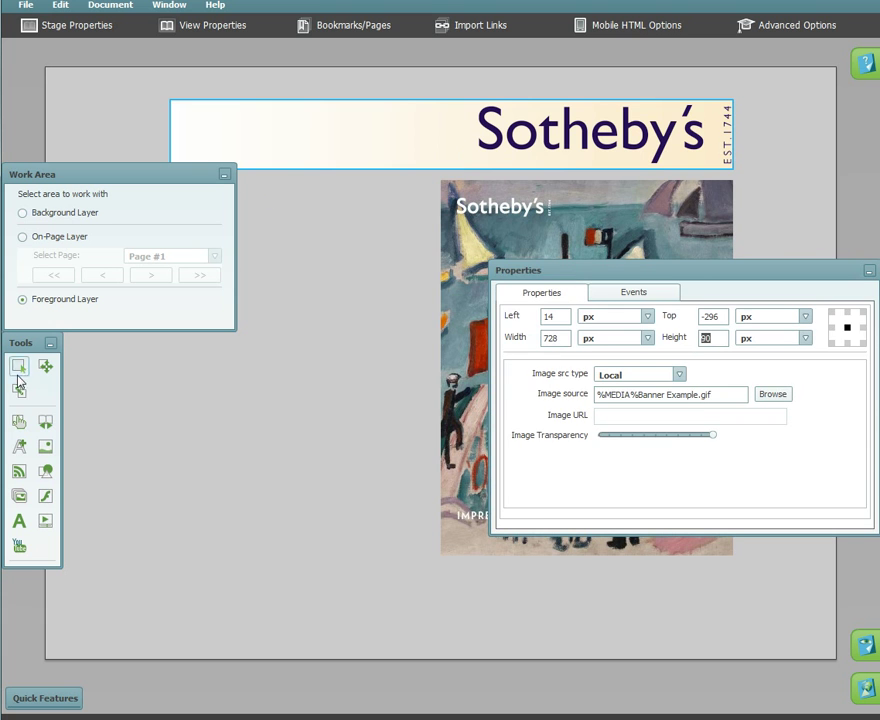
Anchor the banner's bottom-middle point to the cover
left_click(18, 391)
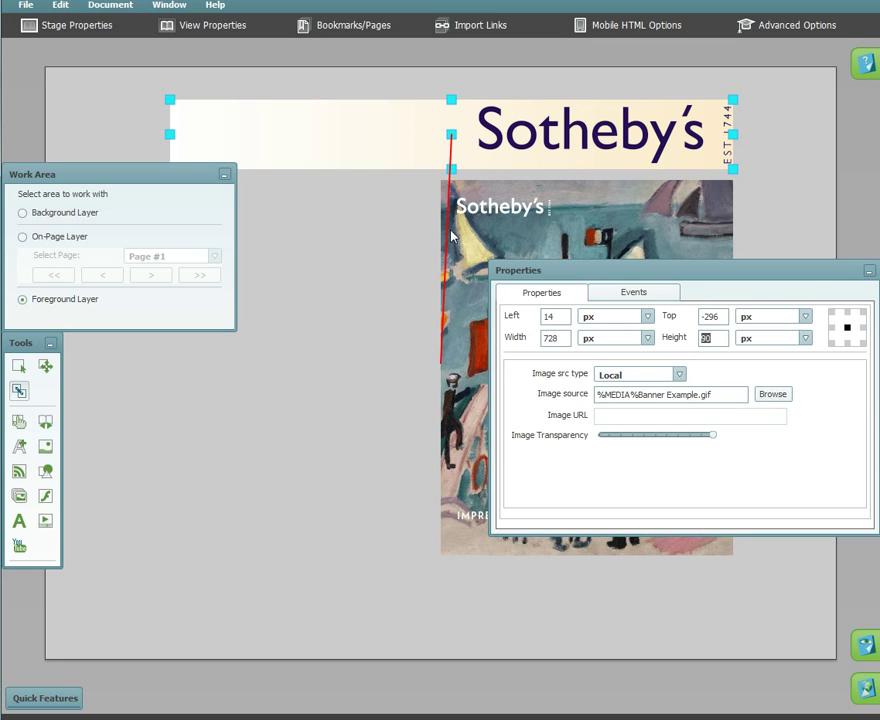
left_click(451, 169)
left_click_drag(443, 183, 420, 151)
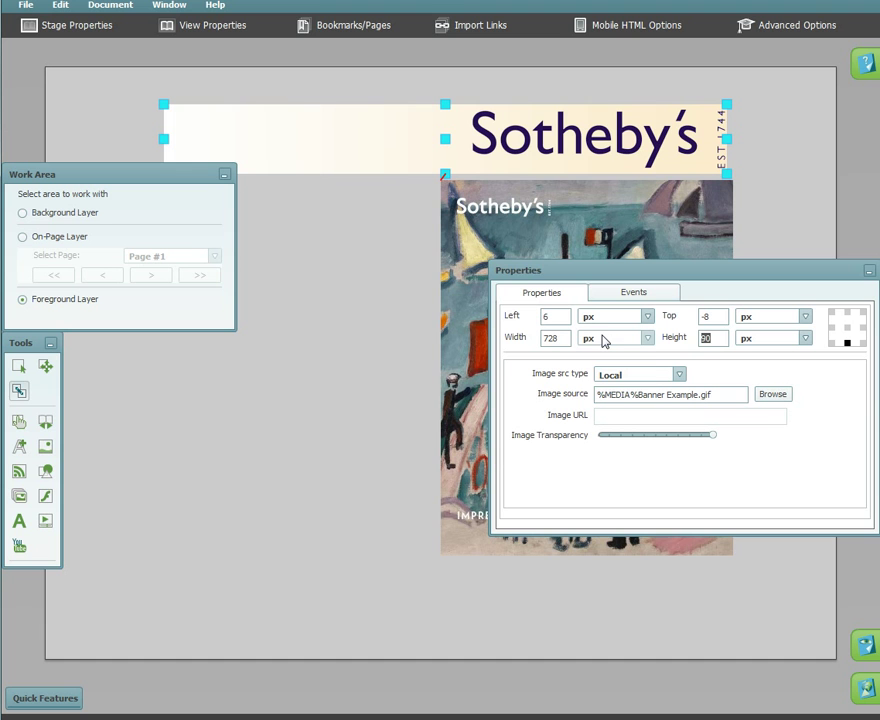
Set the banner width to 100 % parent, with Left 0 and Top -5
left_click(604, 339)
left_click(606, 390)
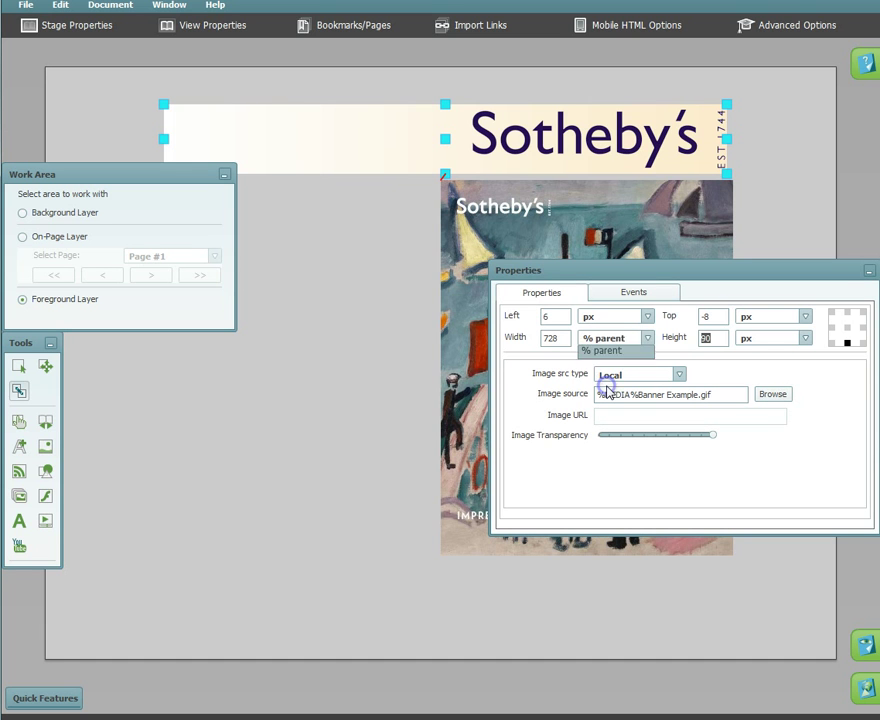
left_click(541, 340)
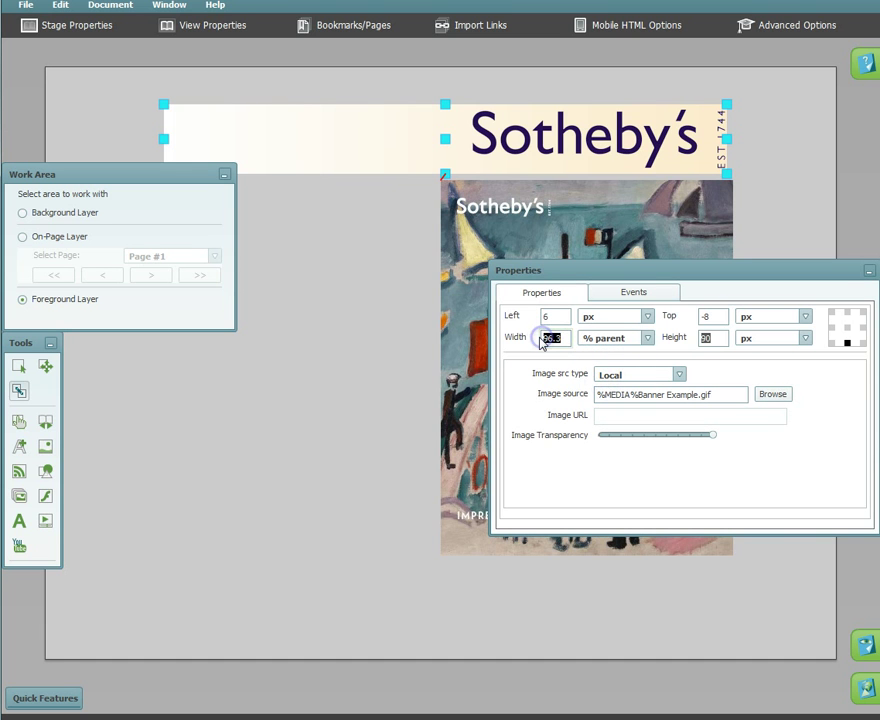
type("100")
key("Return")
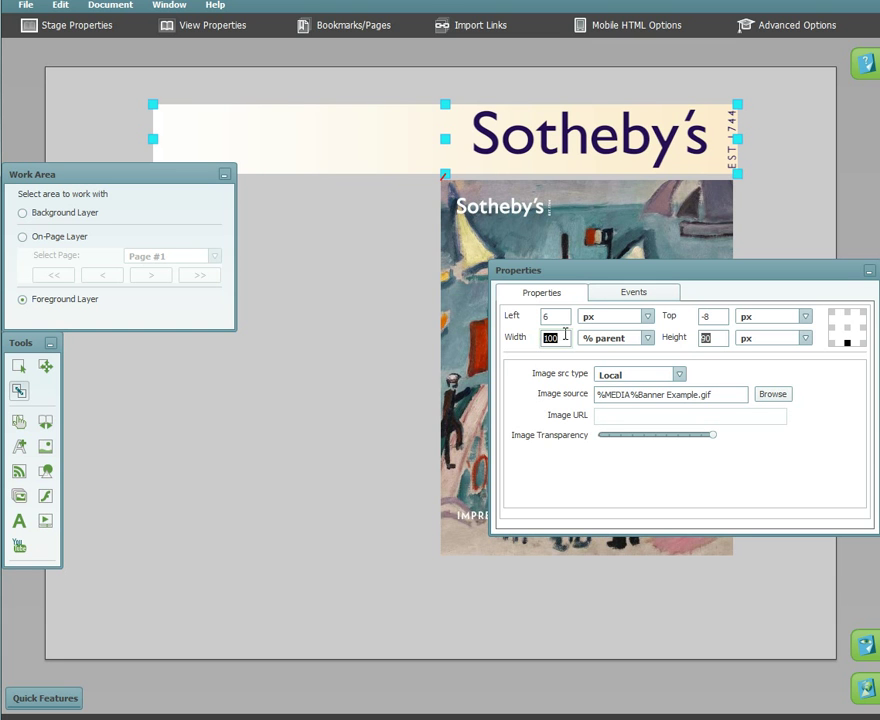
left_click(540, 316)
type("0")
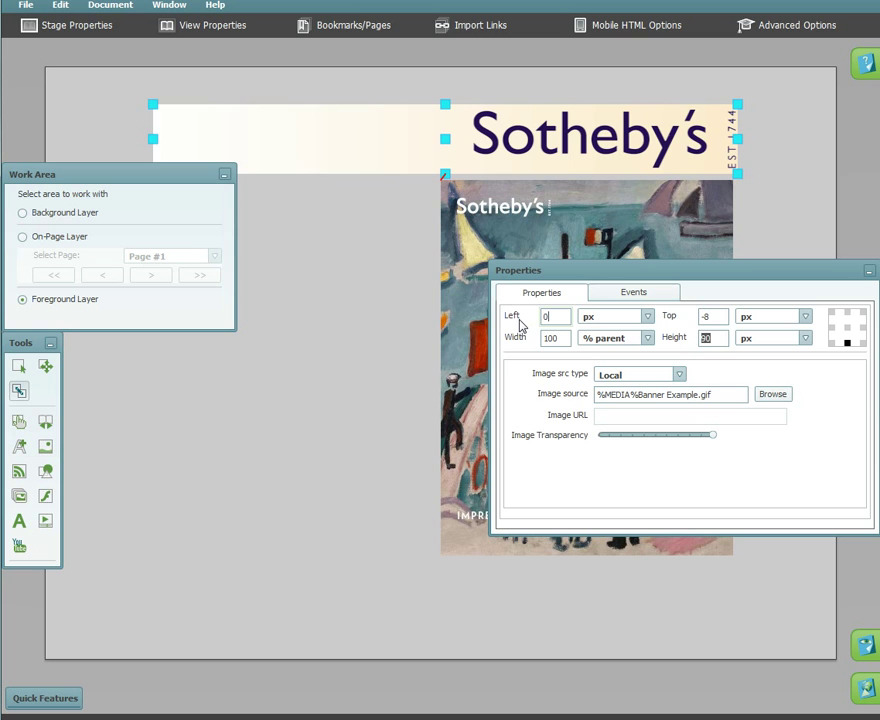
key("Return")
double_click(708, 316)
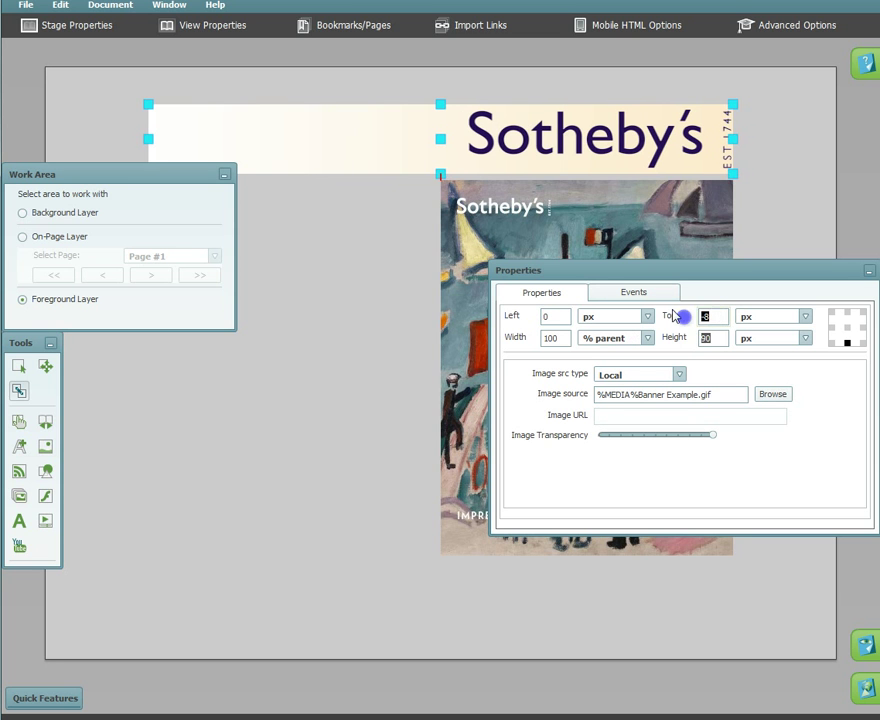
type("-5")
key("Return")
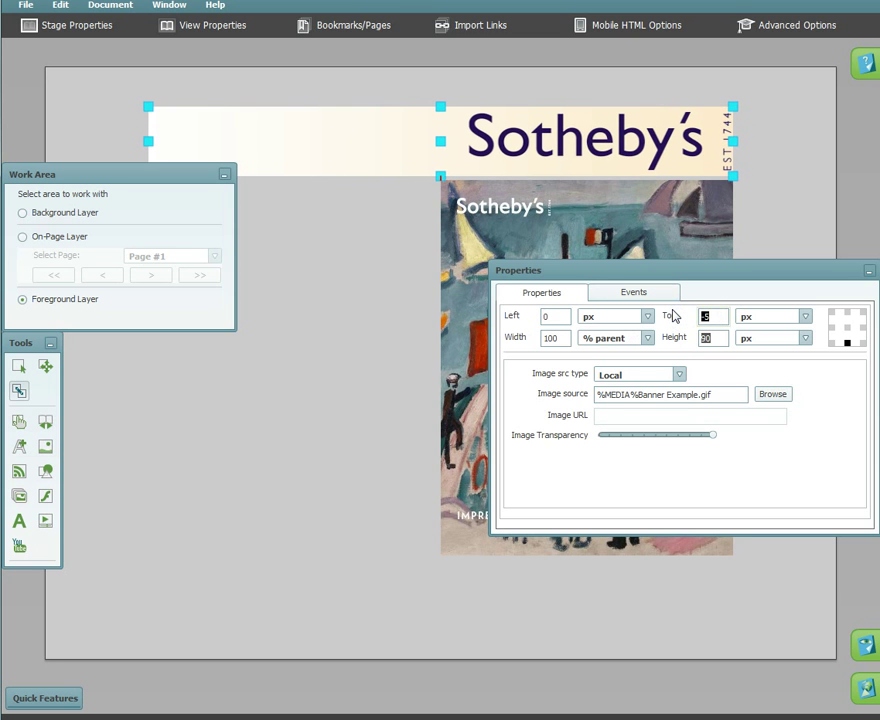
left_click(868, 643)
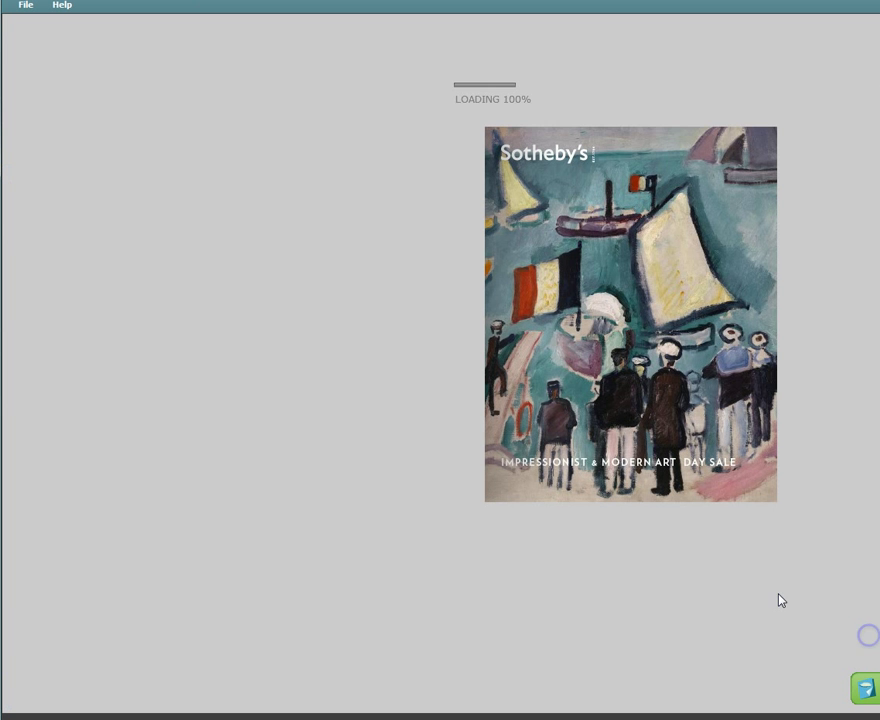
mouse_move(878, 712)
left_mouse_down()
mouse_move(762, 646)
mouse_move(619, 524)
mouse_move(501, 381)
mouse_move(879, 672)
mouse_move(879, 714)
left_mouse_up()
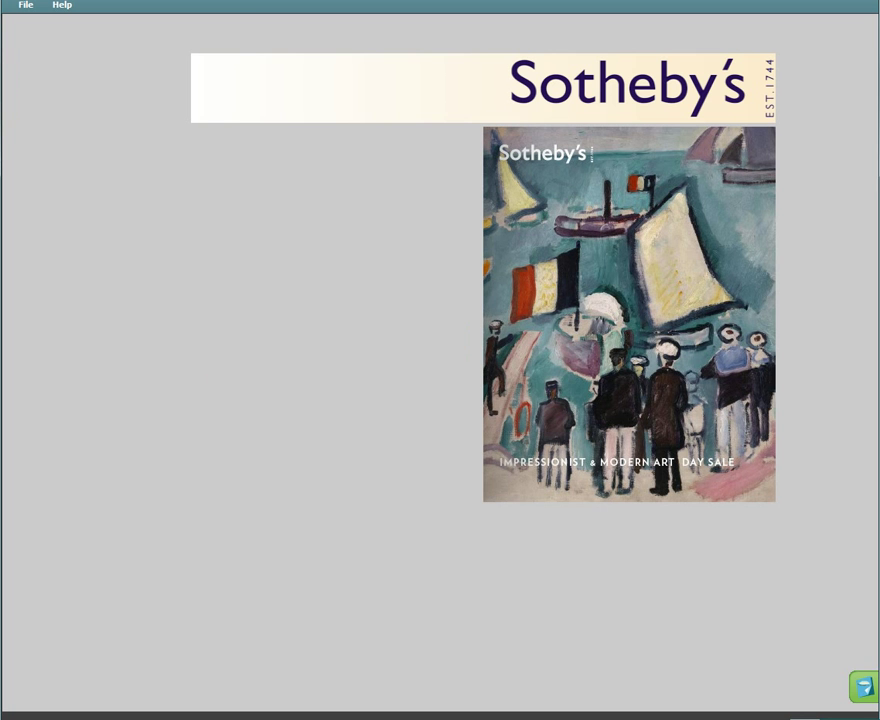
left_click(866, 697)
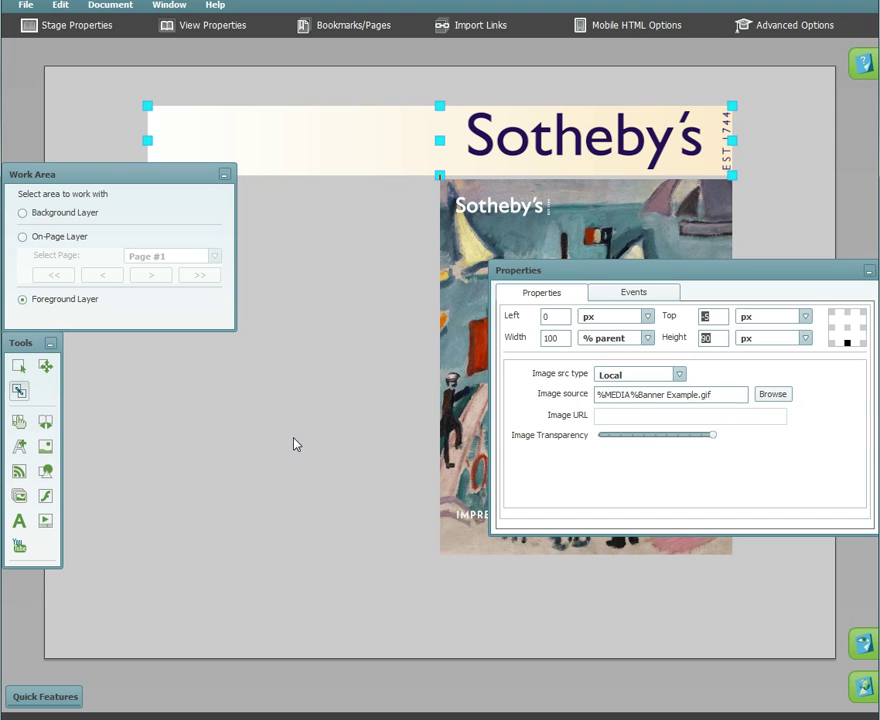
Place a Minimal-style four-button navigation bar on the stage below the cover
left_click(45, 421)
left_click(400, 578)
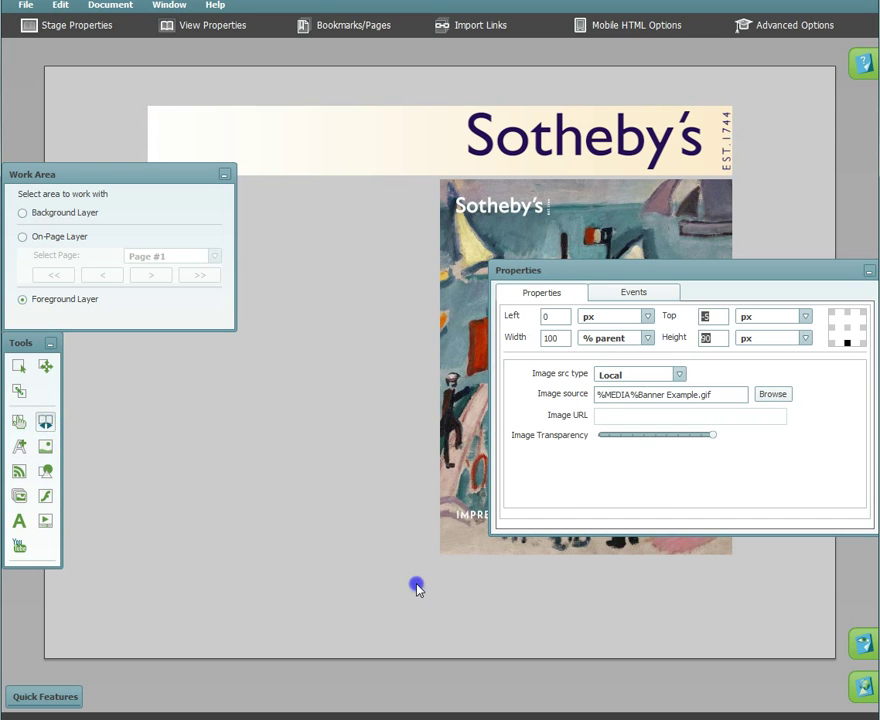
left_click(601, 412)
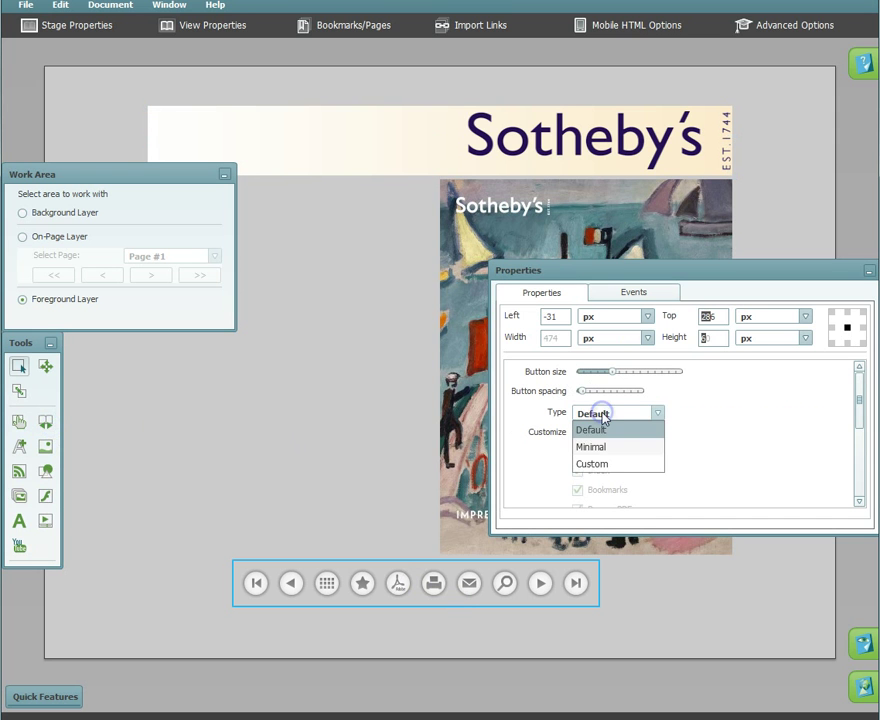
left_click(601, 447)
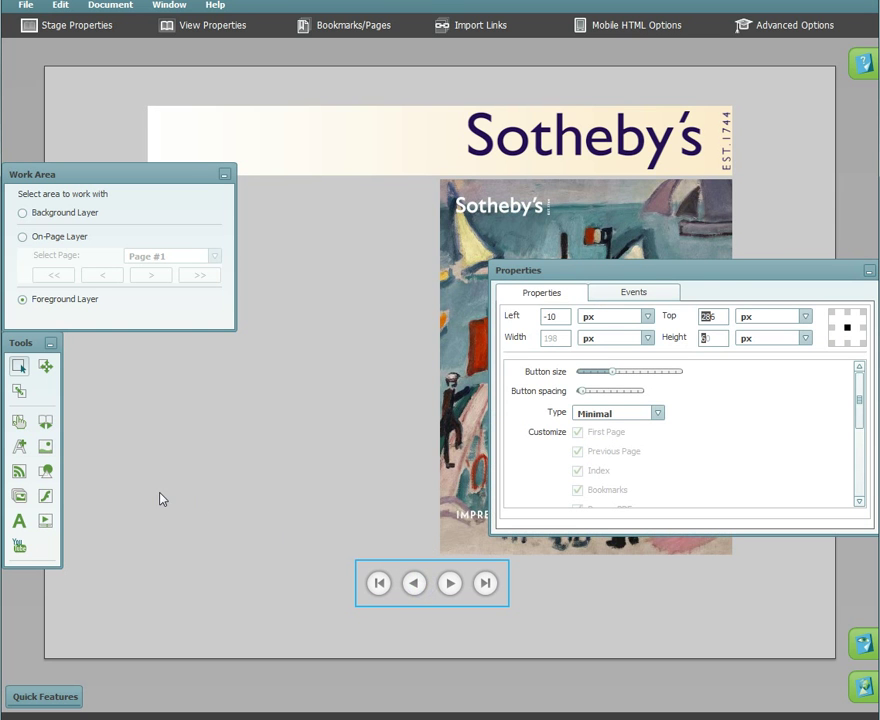
Anchor the navigation bar to the stage and set its Left offset to 0
left_click(19, 390)
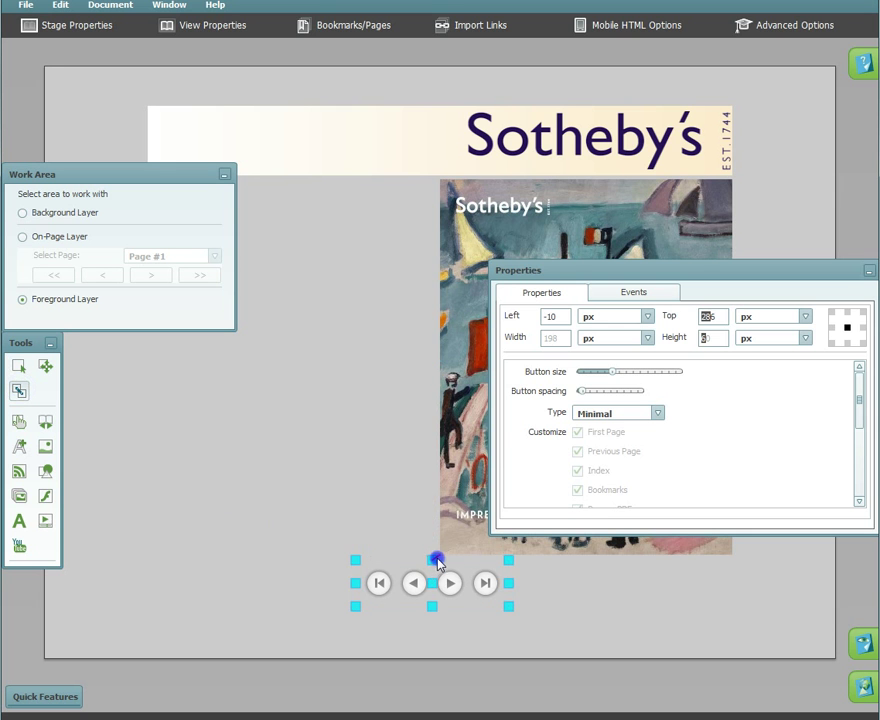
mouse_move(452, 585)
left_mouse_down()
mouse_move(453, 597)
mouse_move(466, 586)
mouse_move(452, 589)
left_mouse_up()
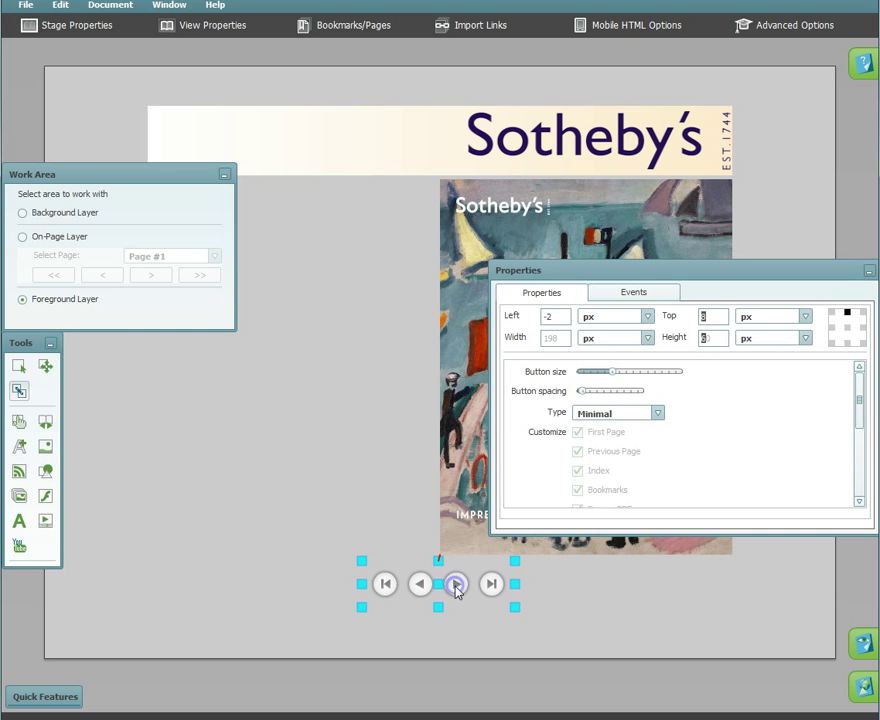
left_click(562, 316)
left_click_drag(562, 316, 540, 316)
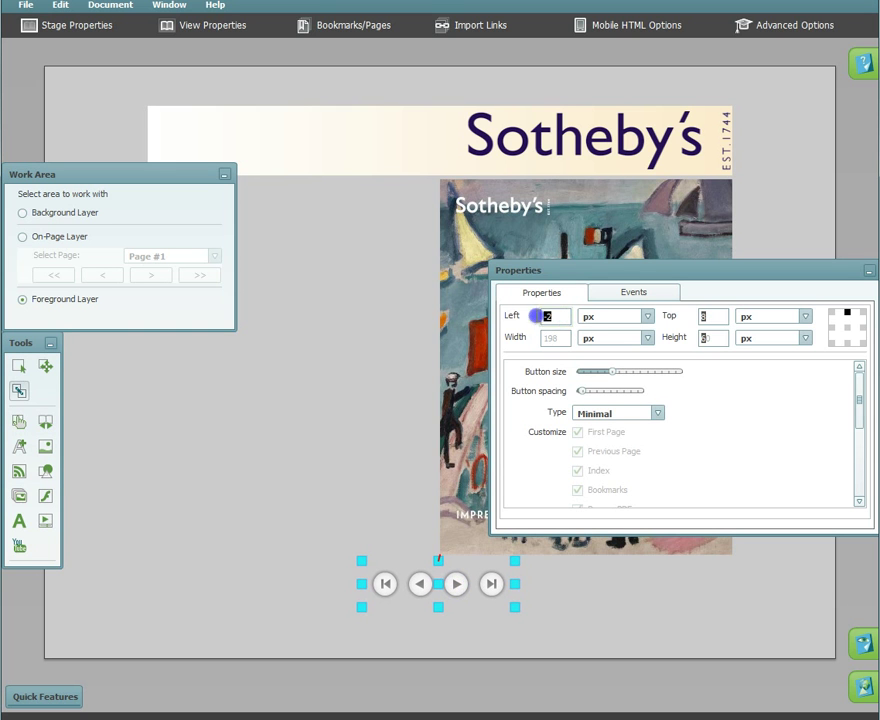
type("0")
key("Return")
left_click(457, 583)
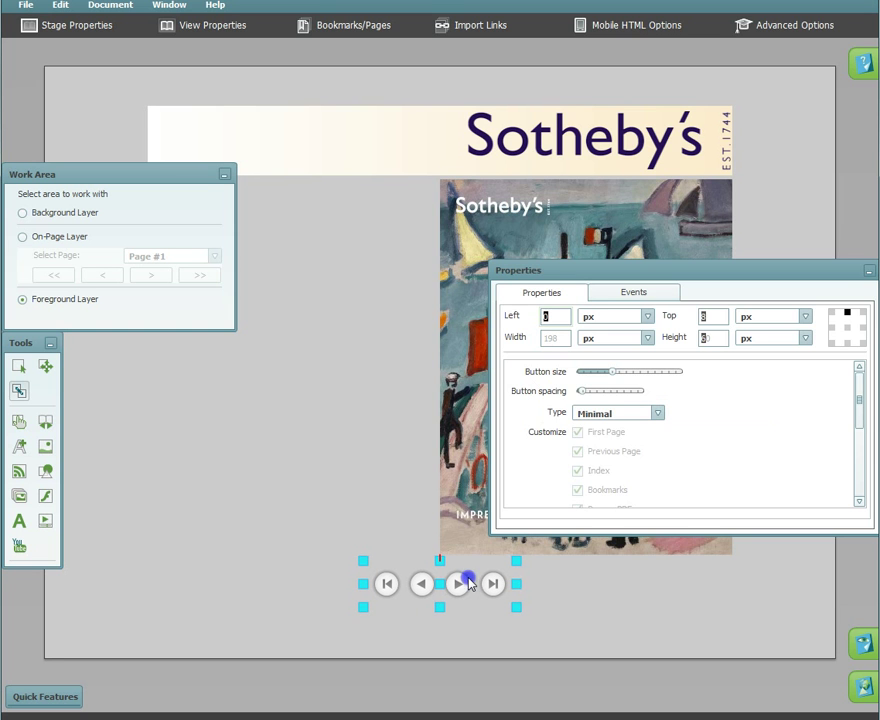
left_click(556, 316)
left_click(681, 318)
Commit the navigation bar's top offset, then shrink the preview window to check repositioning
key("Up")
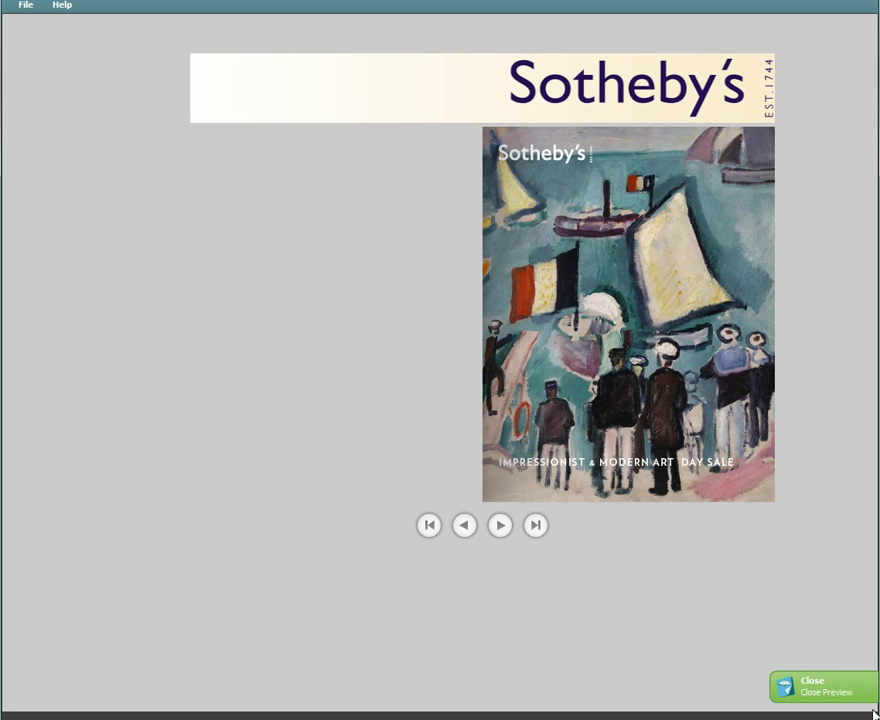
left_click_drag(878, 718, 850, 715)
Back in the editor, place a new toolbar at the stage's lower left and set its type to Custom
left_click(866, 689)
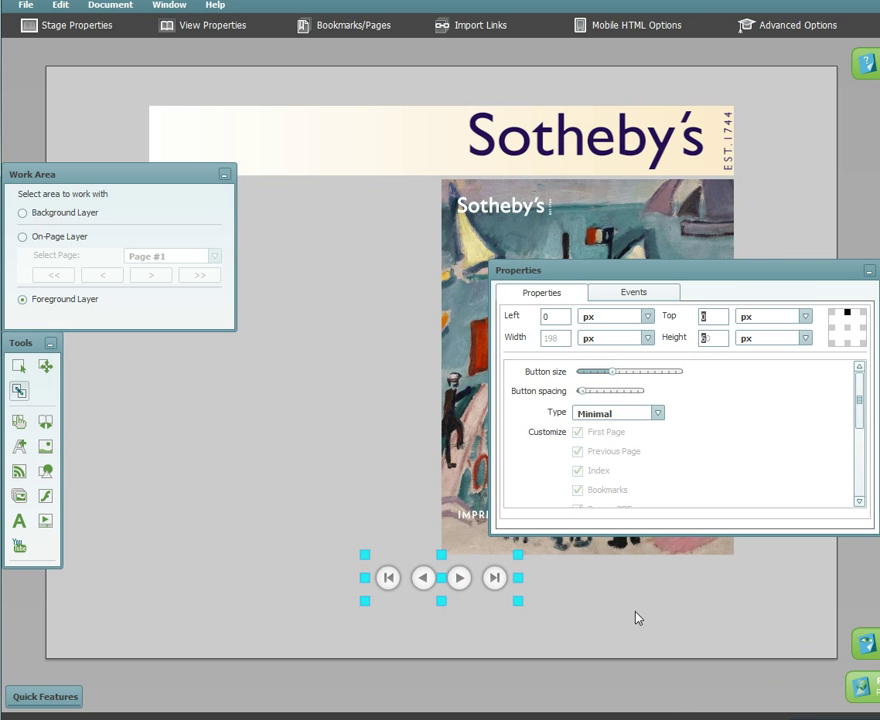
left_click(46, 424)
left_click(183, 610)
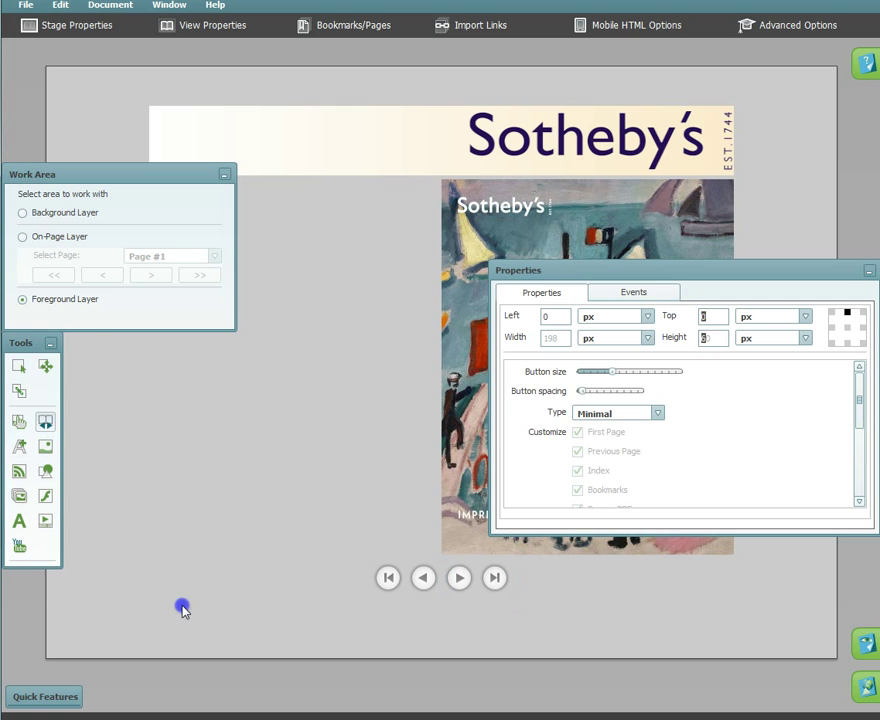
left_click(614, 415)
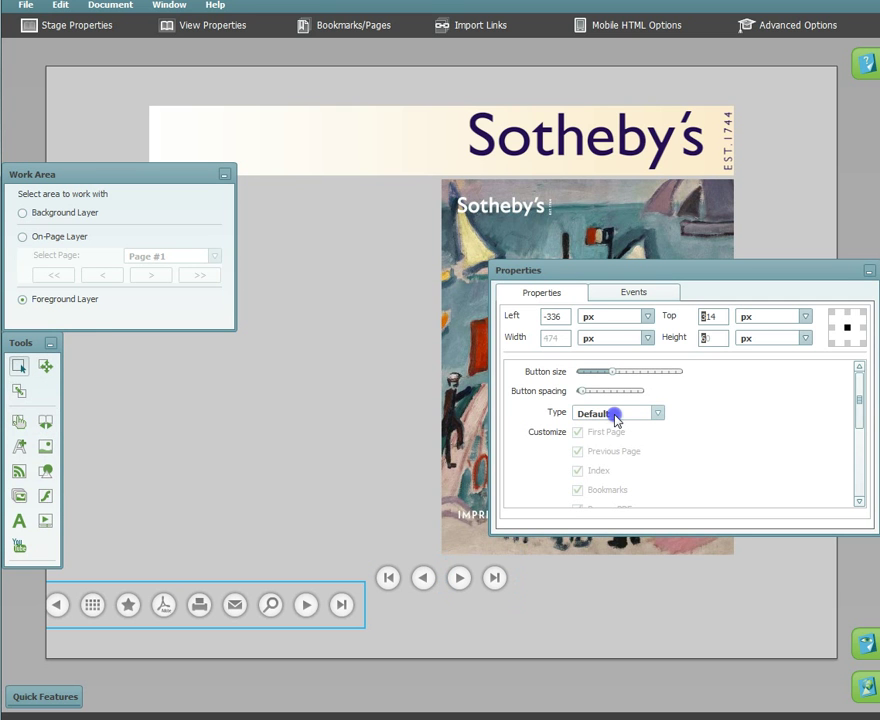
left_click(614, 415)
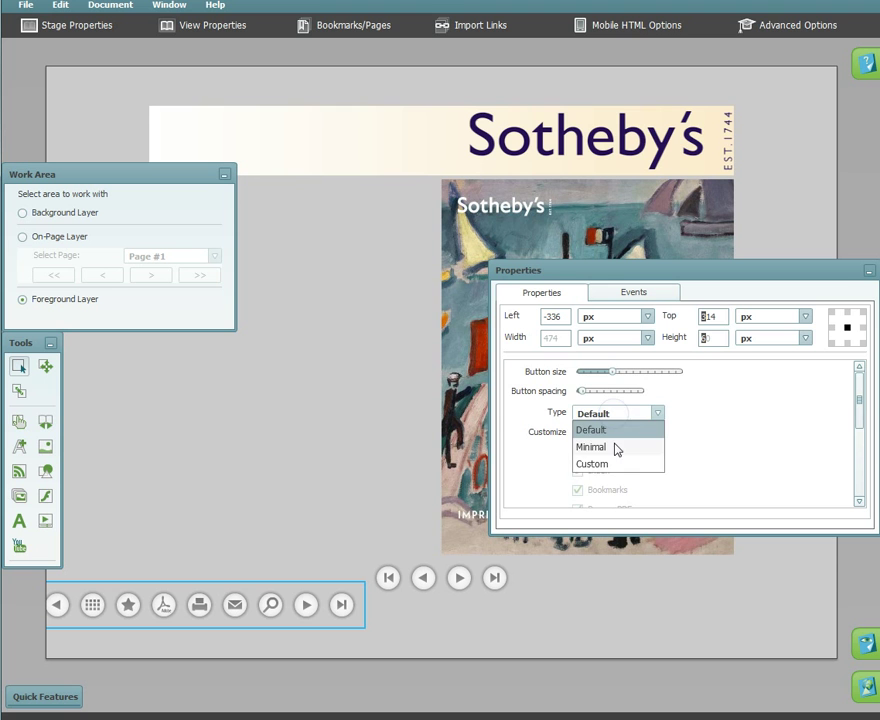
left_click(614, 465)
Remove the First Page, Previous Page, Next Page and Last Page buttons from the toolbar
left_click(577, 432)
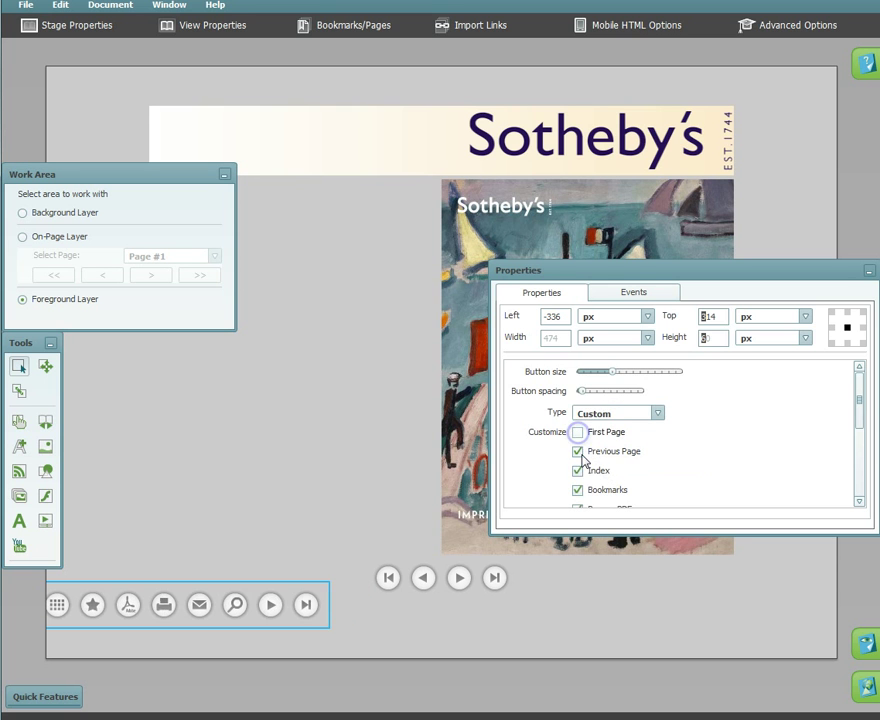
left_click(578, 452)
scroll(558, 445, "down", 2)
scroll(555, 446, "down", 3)
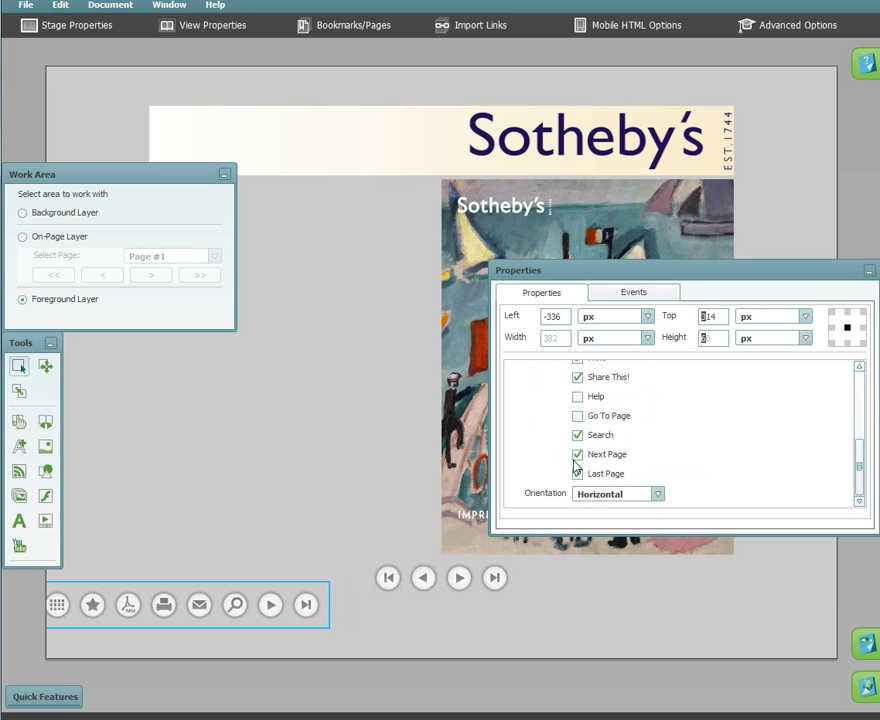
left_click(577, 454)
left_click(579, 474)
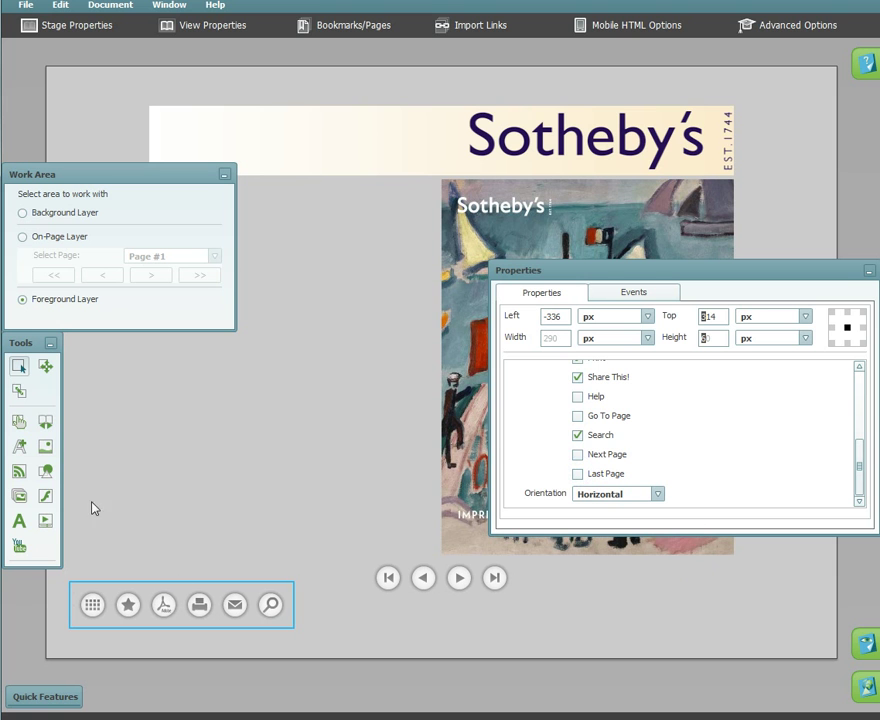
left_click(19, 390)
Anchor the custom toolbar to the stage's bottom-left corner and move it into that corner
left_click(67, 630)
left_click(43, 656)
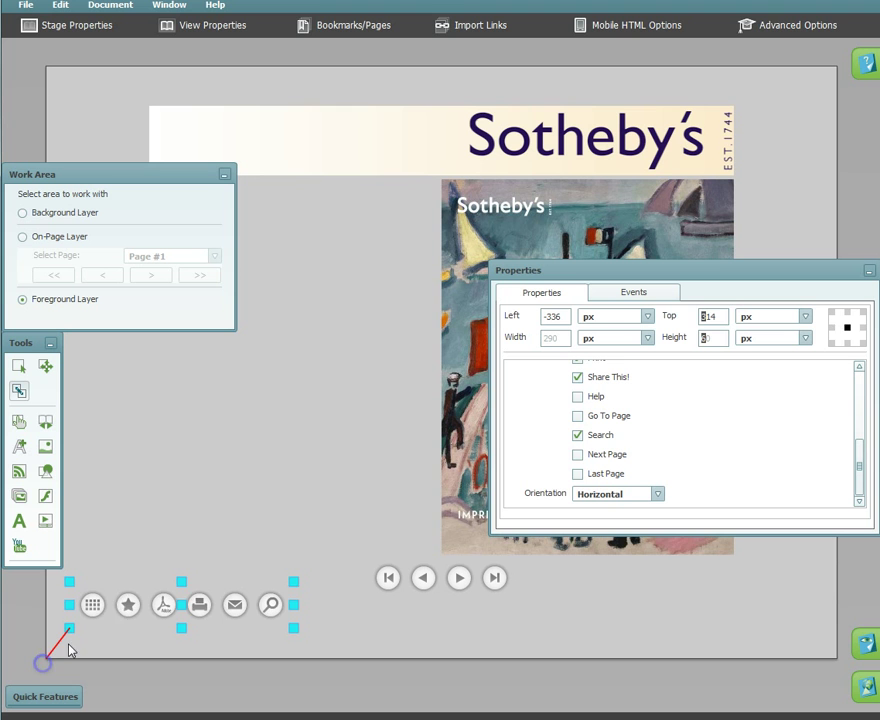
left_click(115, 617)
left_click_drag(115, 619, 111, 626)
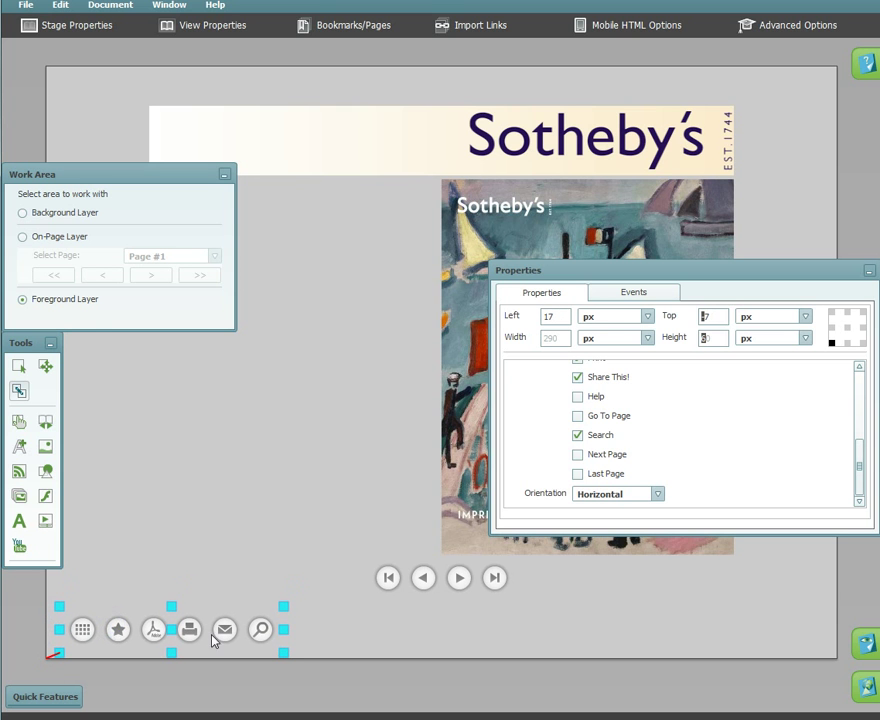
left_click(564, 317)
left_click_drag(564, 317, 522, 325)
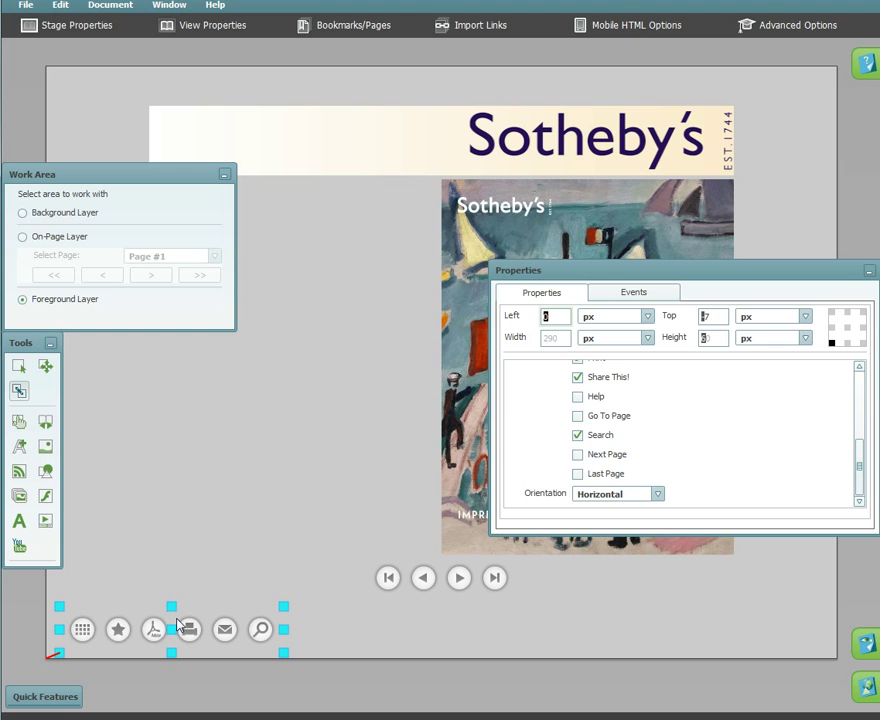
left_click_drag(115, 618, 110, 627)
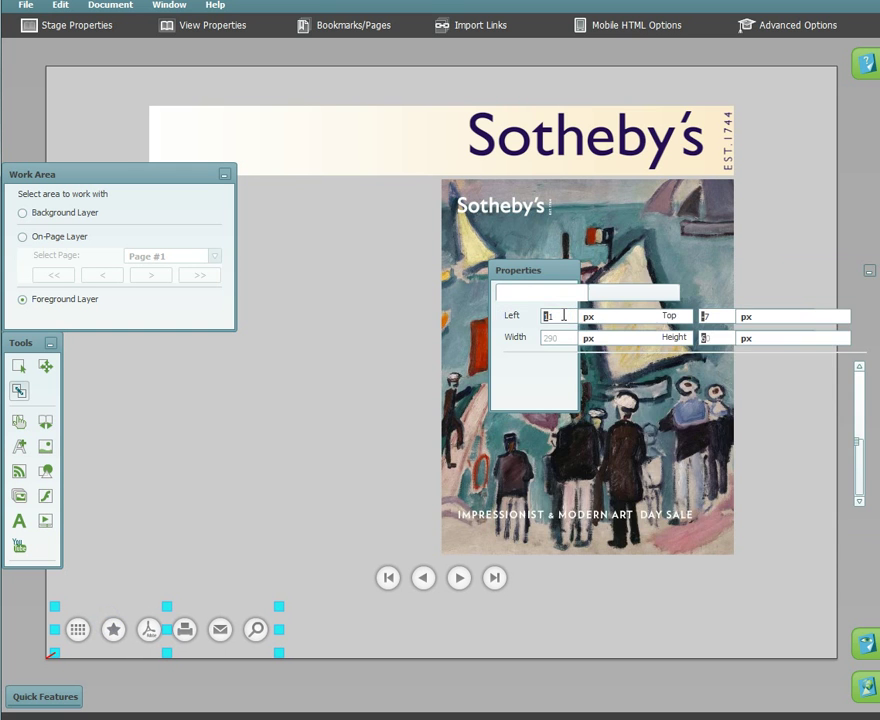
Set the toolbar's Left and Top offsets to 0 px
double_click(563, 316)
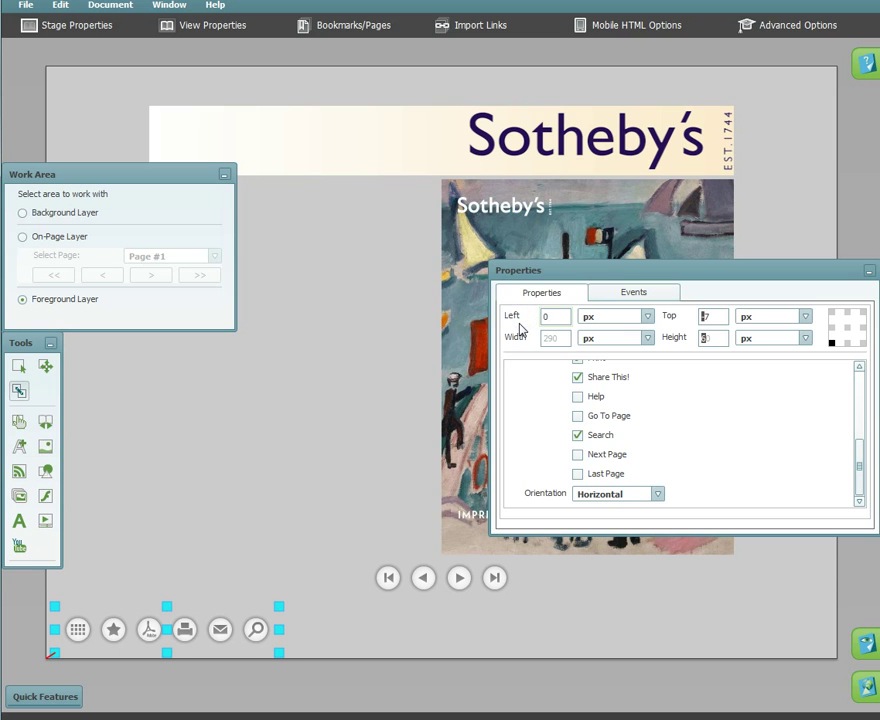
type("0")
key("Return")
double_click(700, 316)
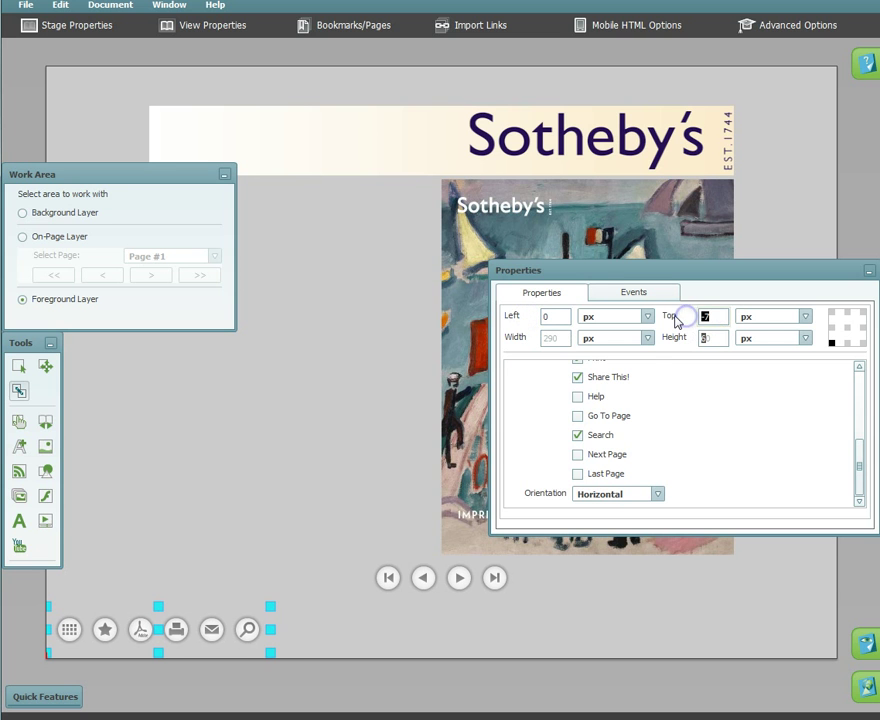
type("0")
key("Return")
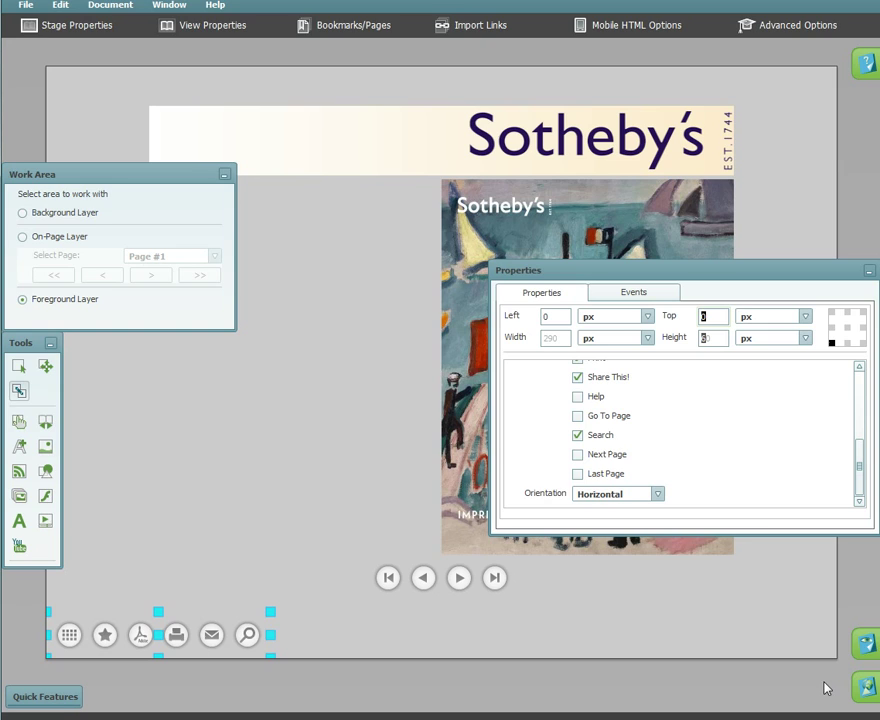
left_click(866, 688)
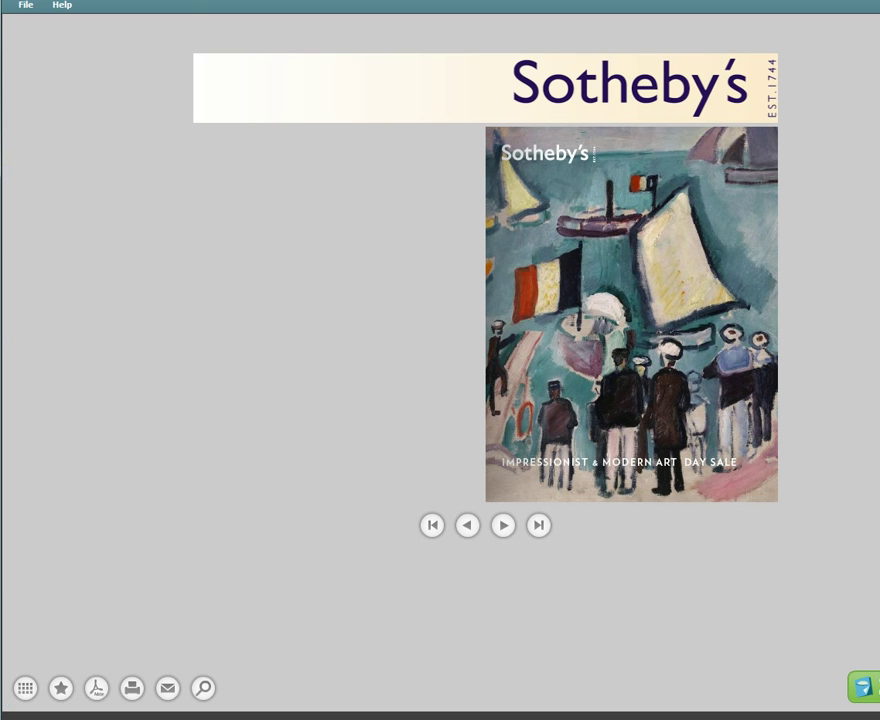
mouse_move(877, 715)
left_mouse_down()
mouse_move(799, 610)
mouse_move(691, 512)
mouse_move(640, 481)
mouse_move(746, 623)
mouse_move(876, 713)
left_mouse_up()
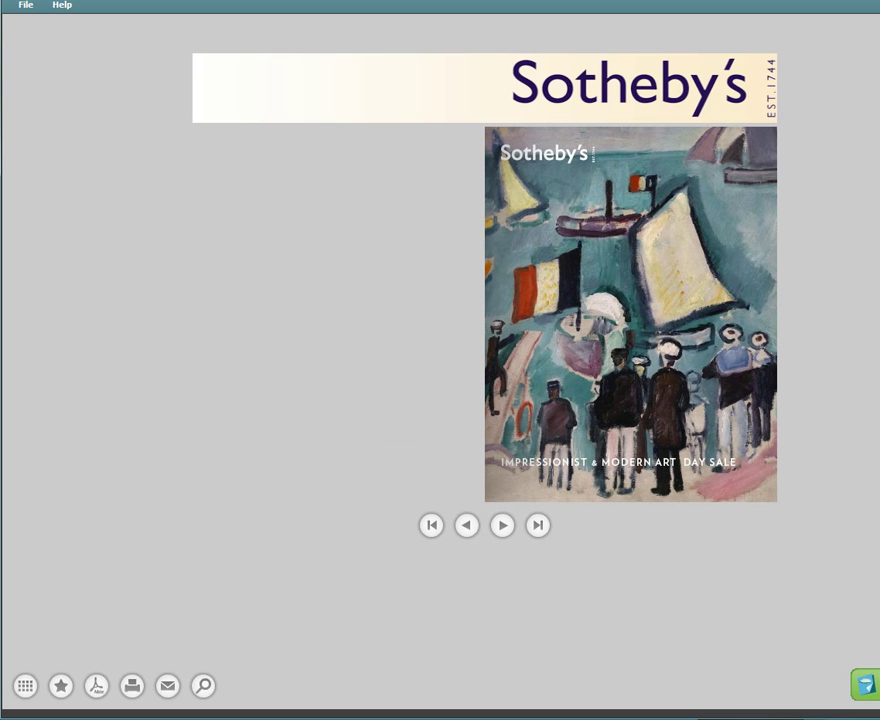
left_click(865, 690)
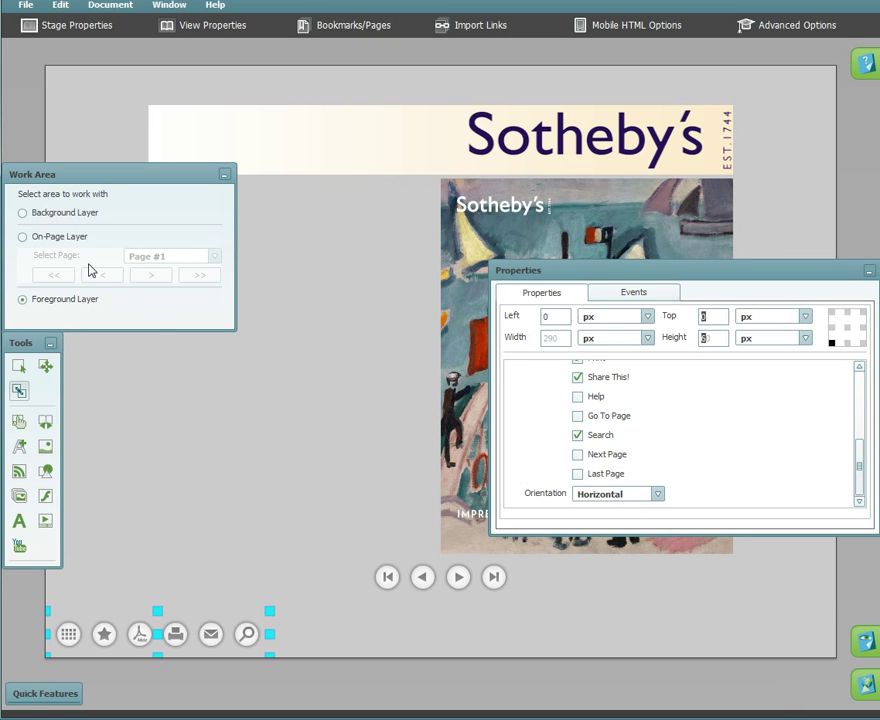
Try the background layer's wood texture option, then switch it back off
left_click(22, 213)
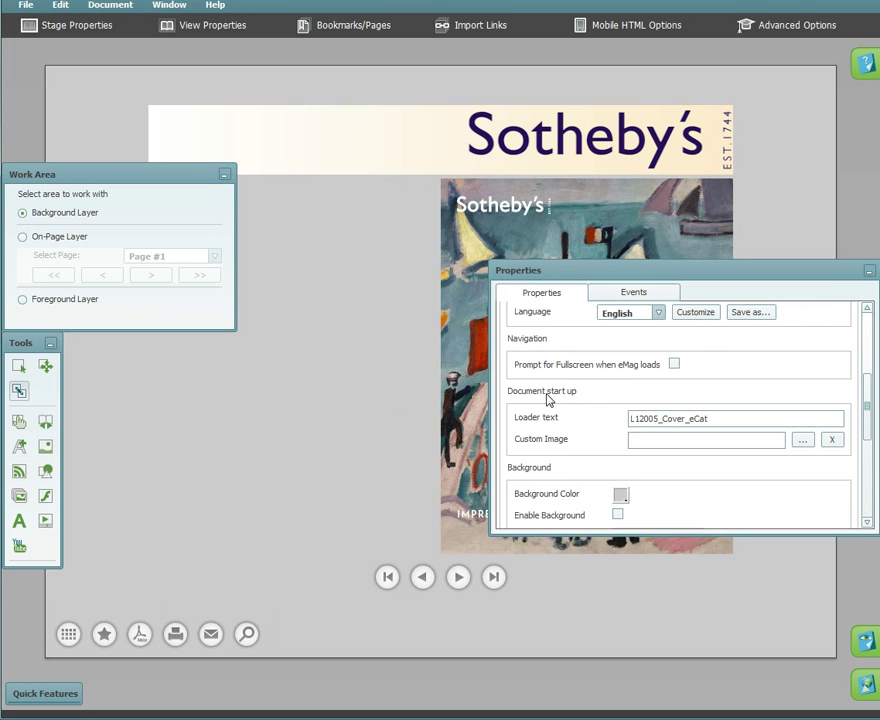
scroll(575, 405, "down", 1)
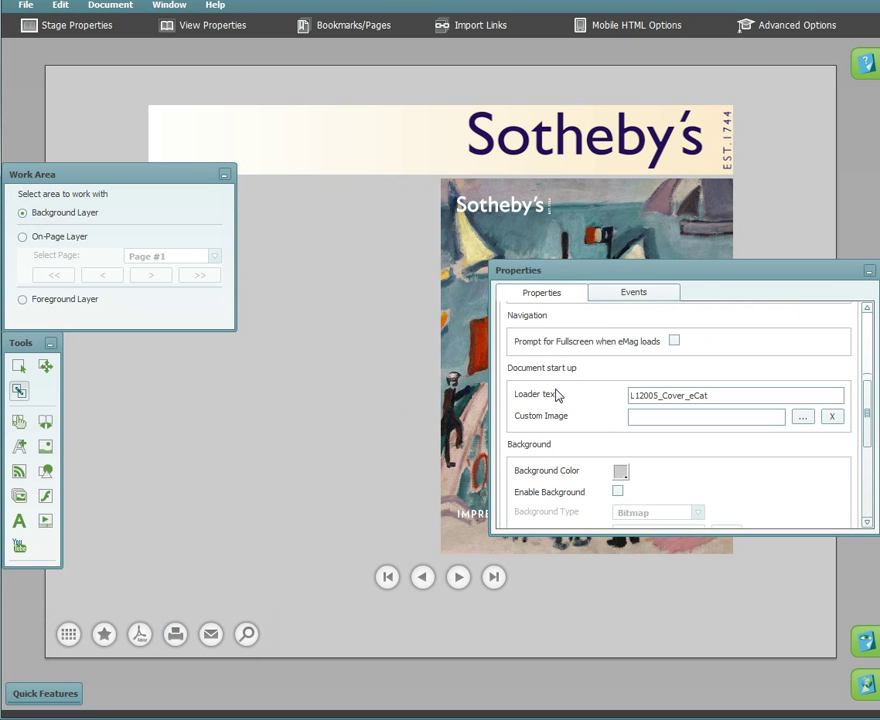
left_click(617, 491)
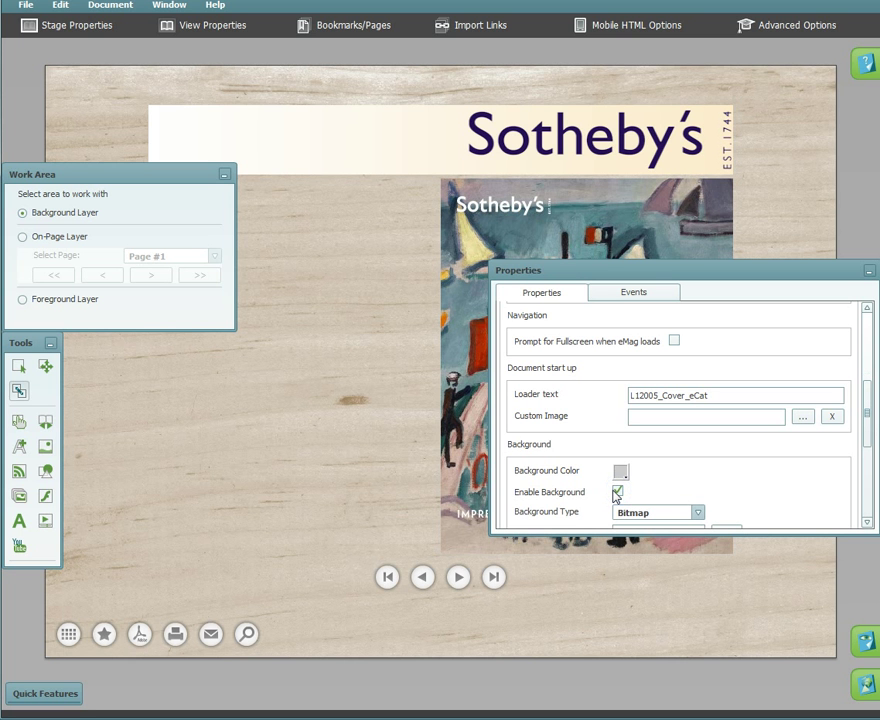
left_click(617, 491)
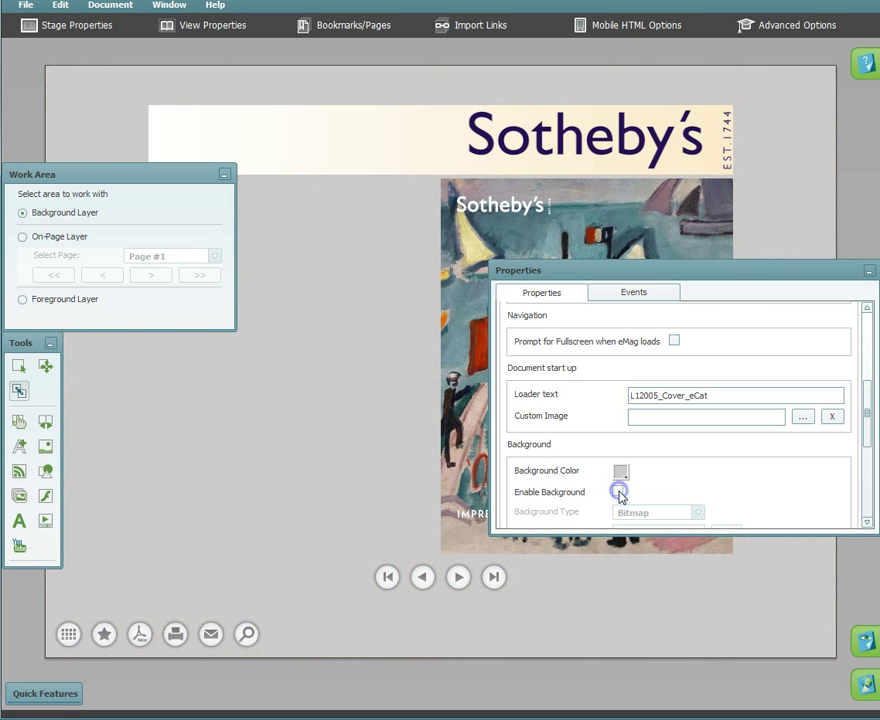
left_click(22, 214)
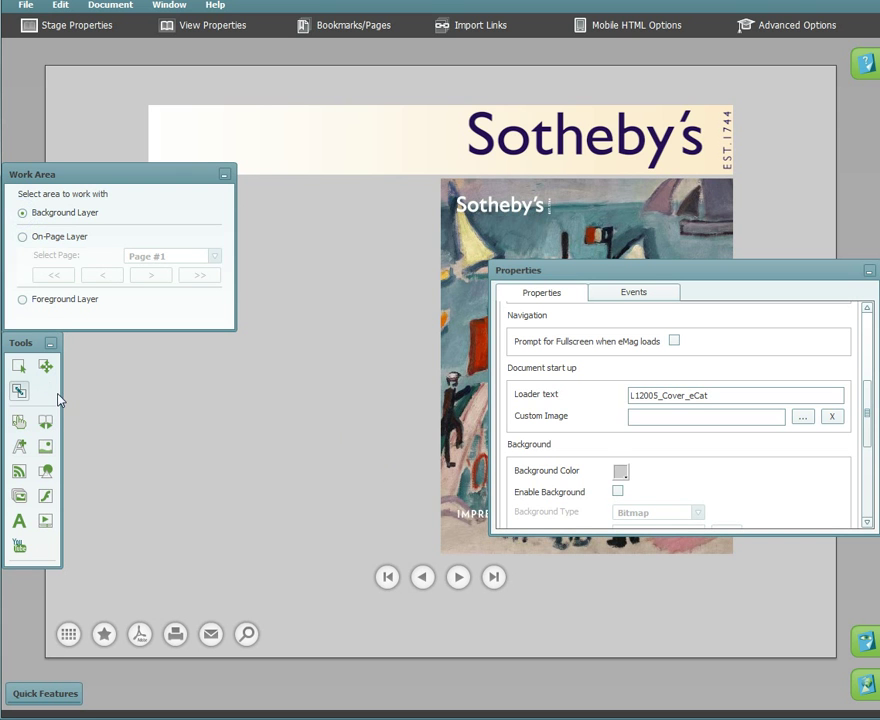
Add wood background.jpg as an image on the background layer and drag it up on the stage
left_click(45, 446)
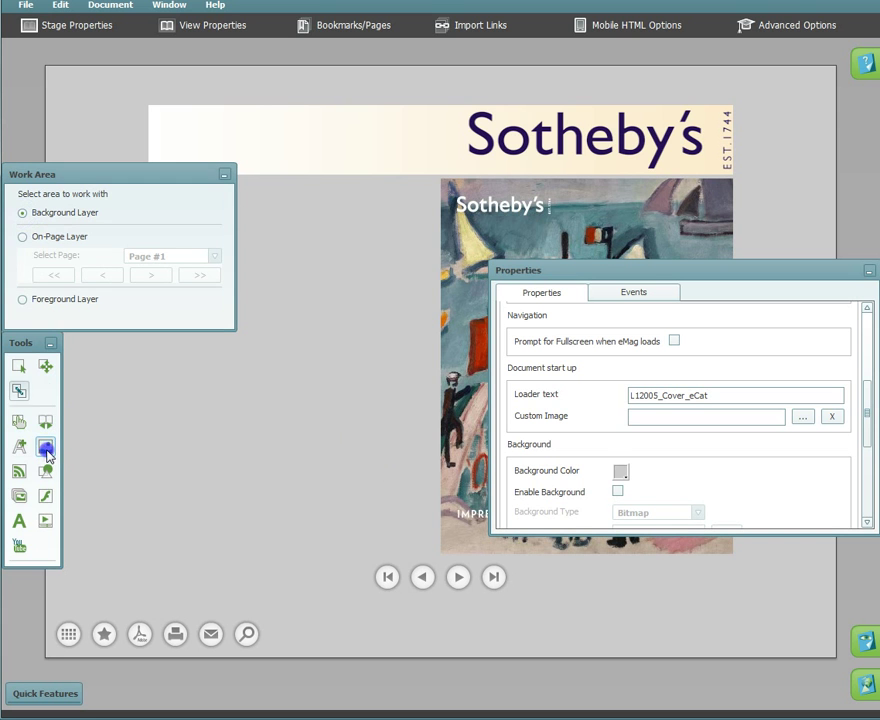
left_click(604, 604)
left_click(764, 393)
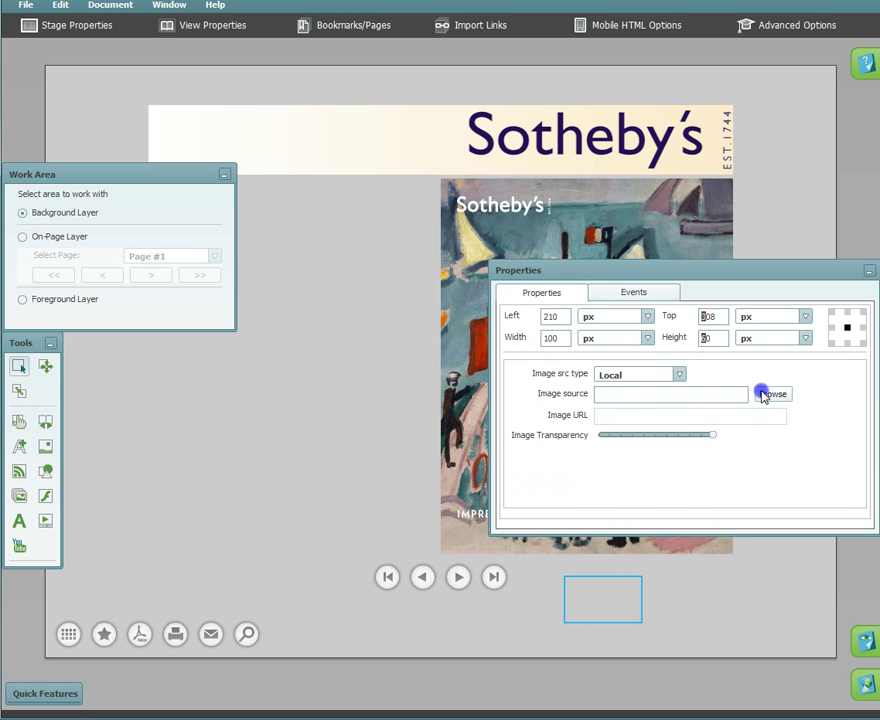
left_click(218, 98)
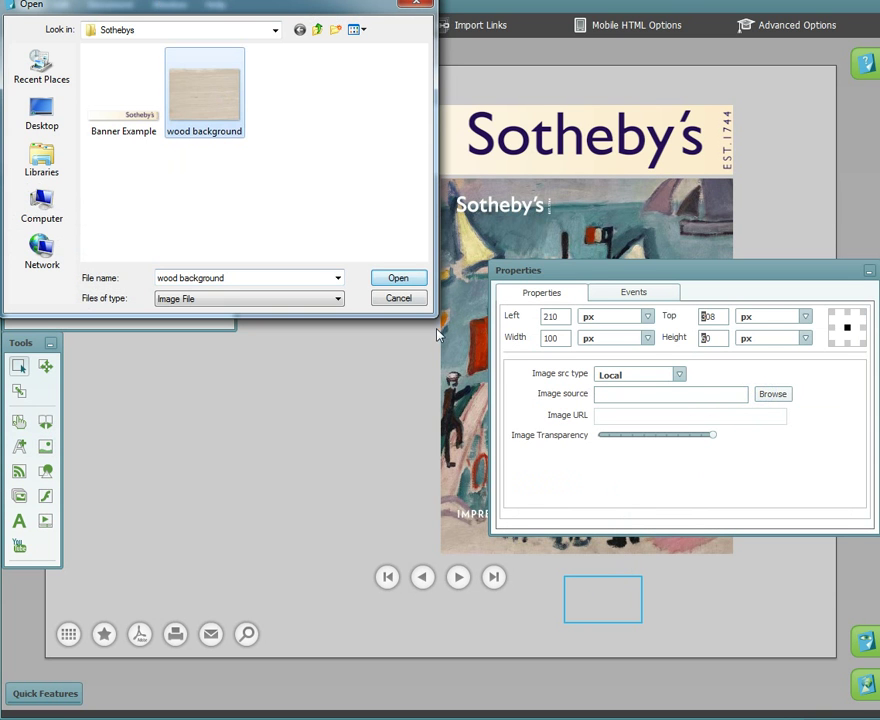
left_click(398, 277)
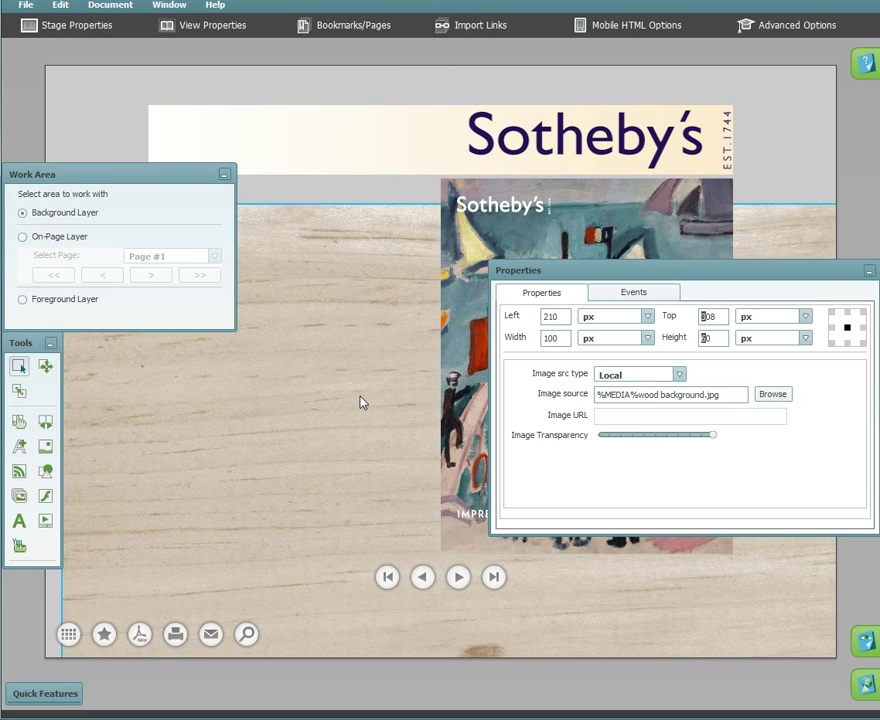
left_click_drag(341, 314, 342, 251)
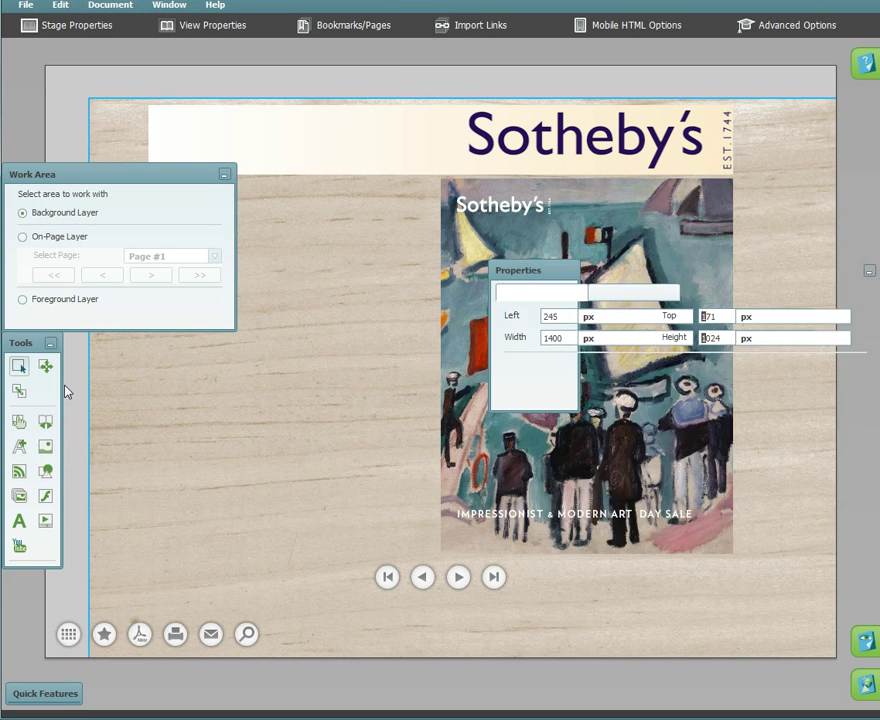
Anchor the wood image's top-left to the stage corner at Left 0, Top 0
left_click(19, 391)
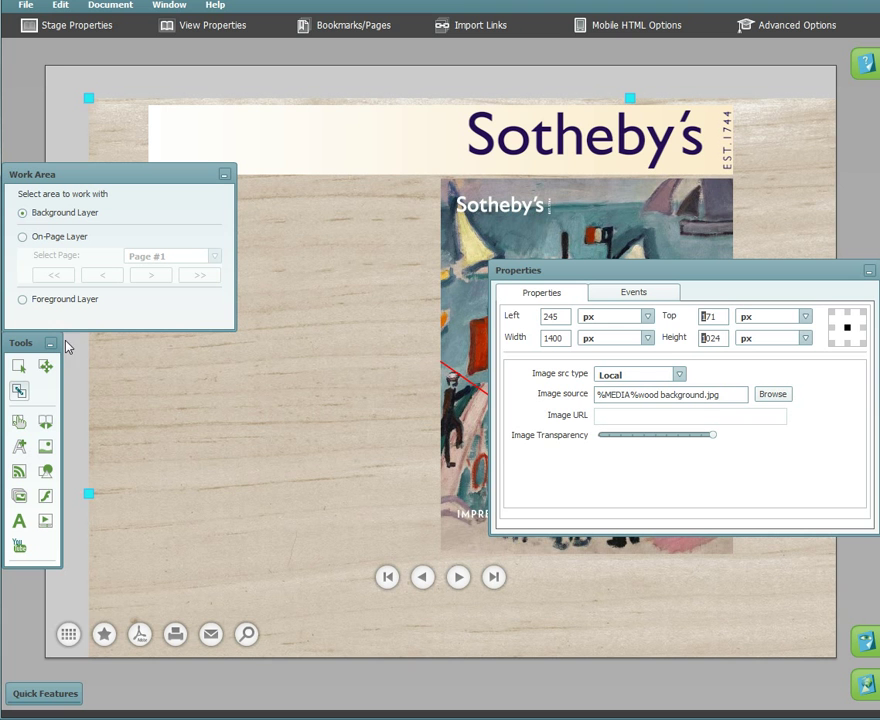
left_click_drag(86, 96, 47, 73)
left_click_drag(302, 249, 271, 234)
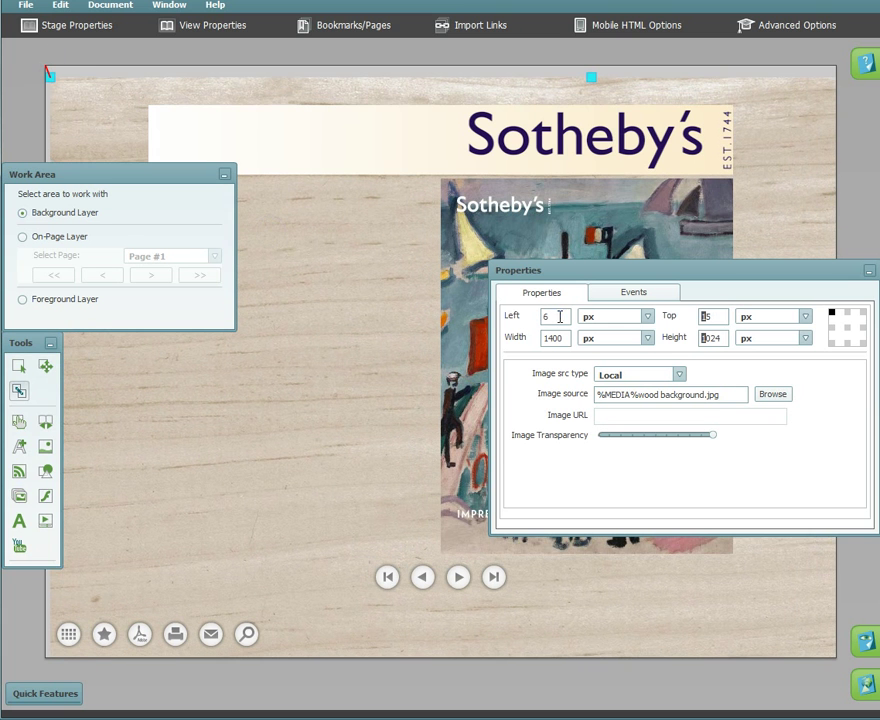
double_click(556, 316)
type("0")
key("Return")
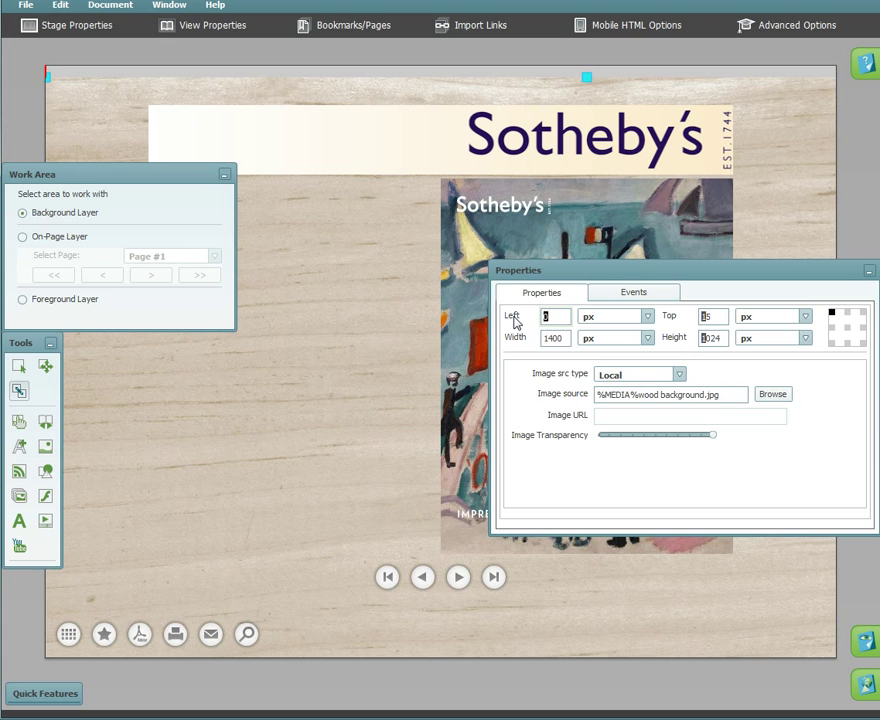
double_click(706, 316)
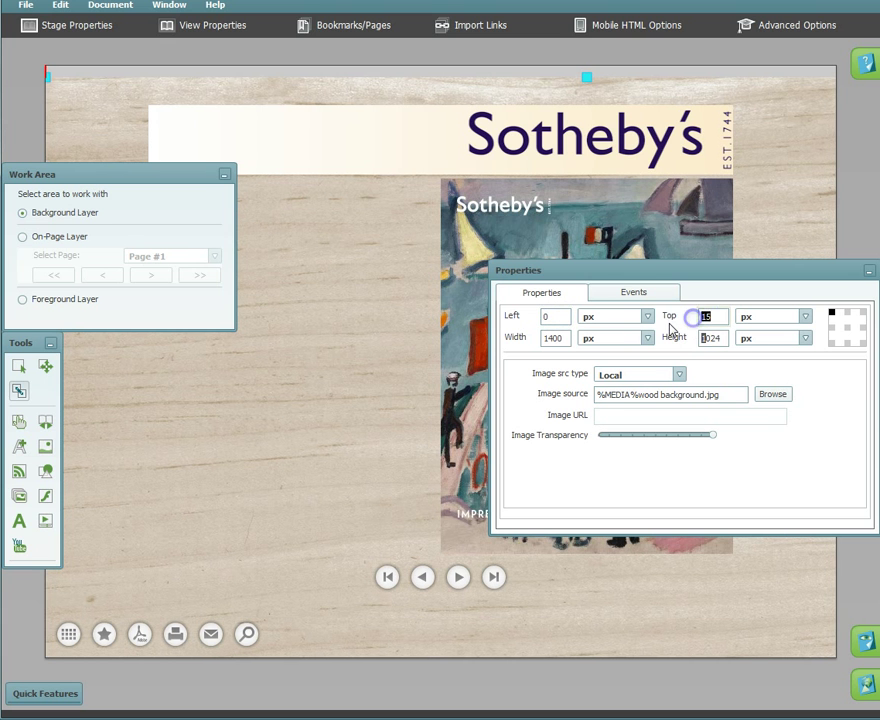
type("0")
key("Return")
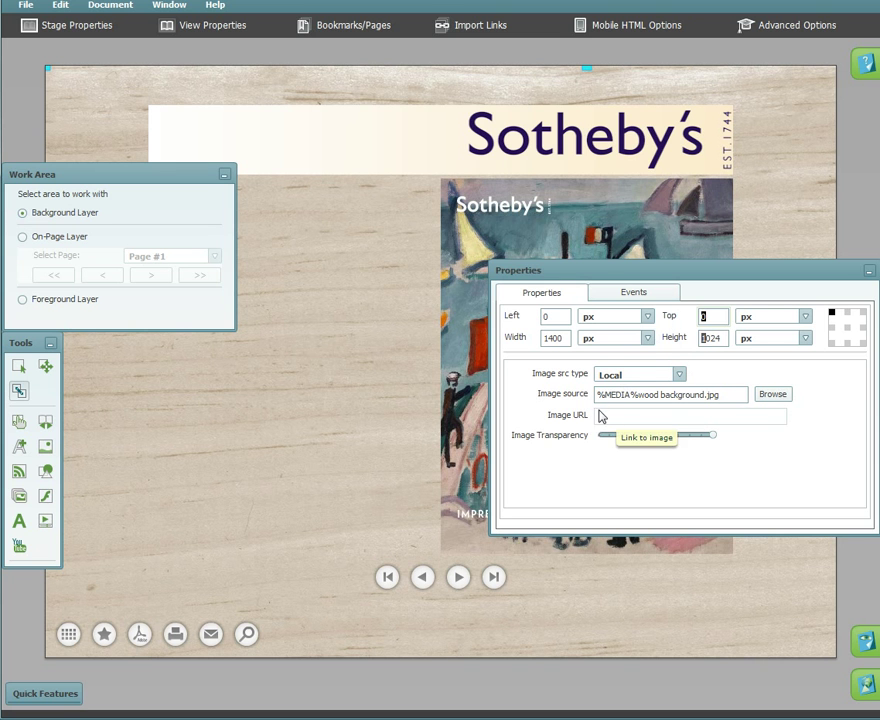
Set the wood image's width and height to 100 % stage
left_click(592, 338)
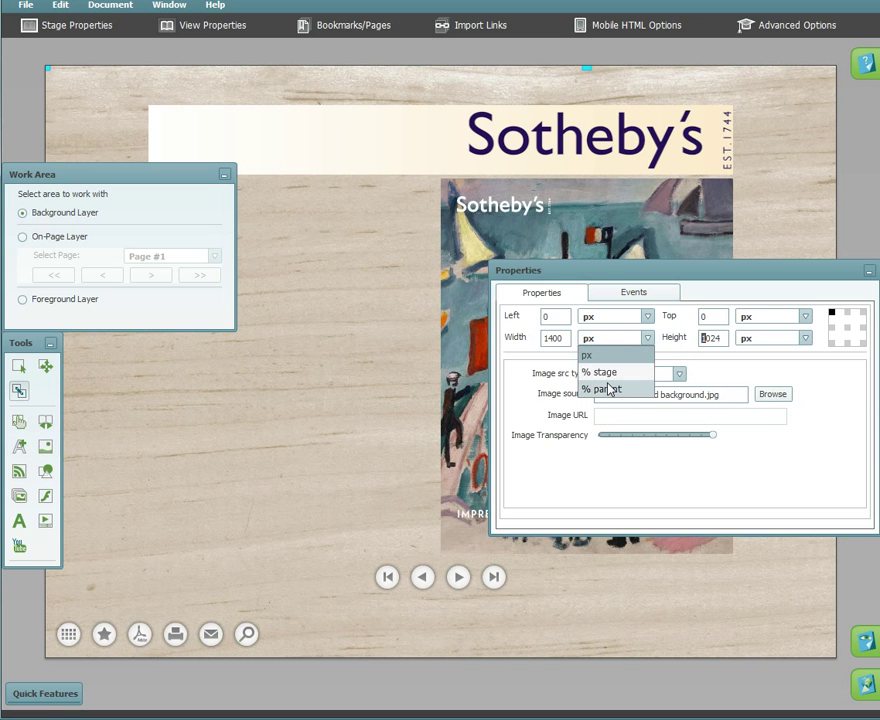
left_click(608, 373)
double_click(556, 338)
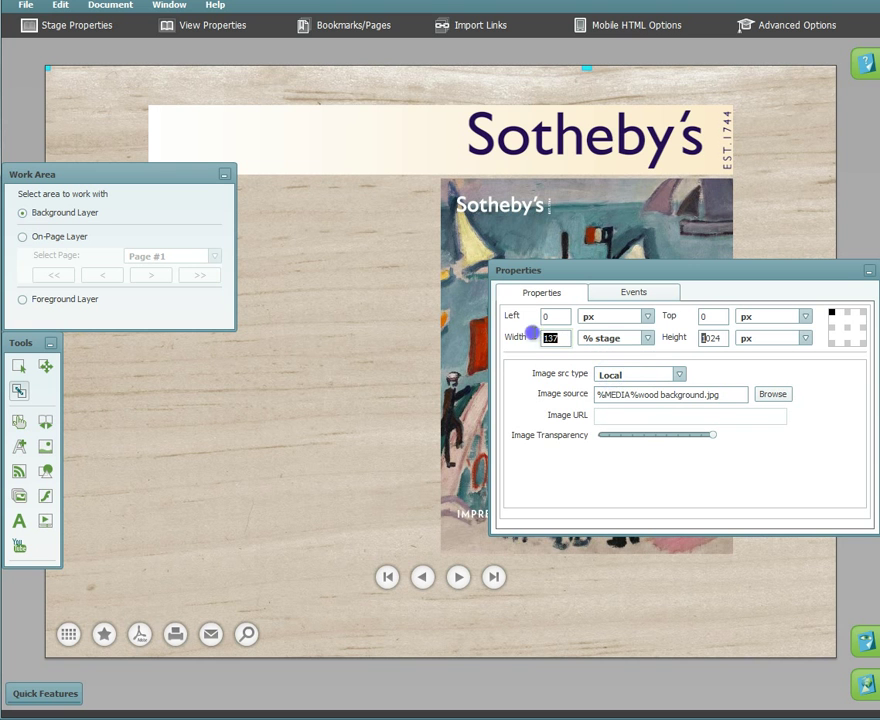
type("100")
key("Return")
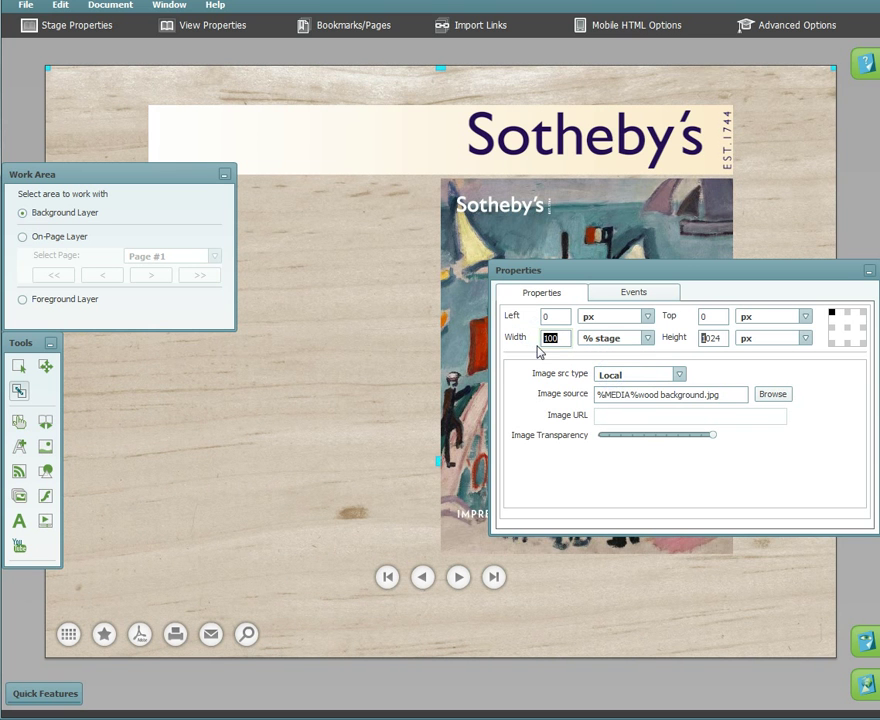
left_click(760, 338)
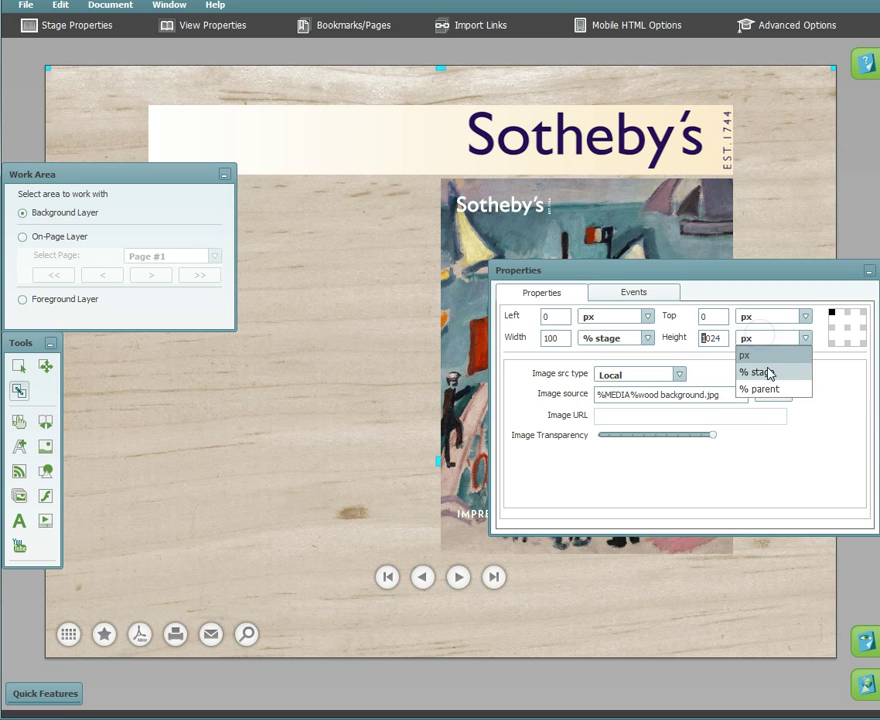
left_click(768, 371)
left_click(690, 337)
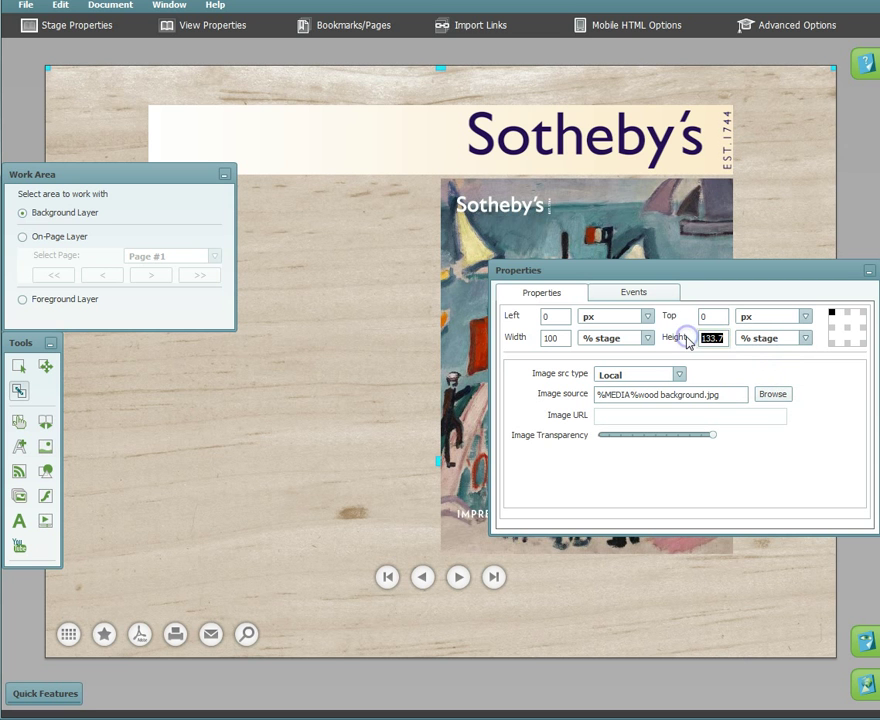
type("100")
key("Return")
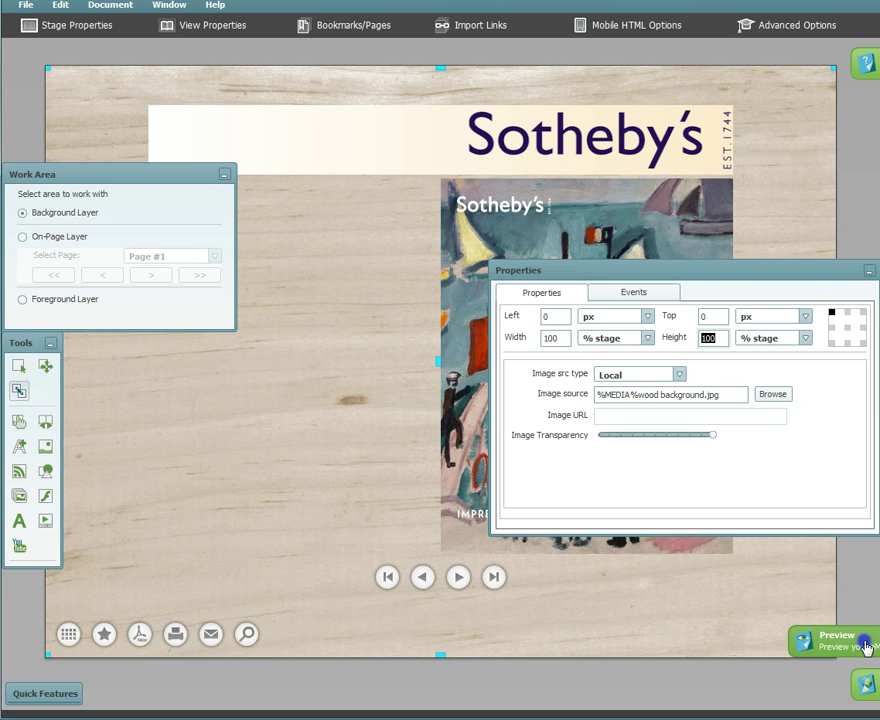
left_click(862, 688)
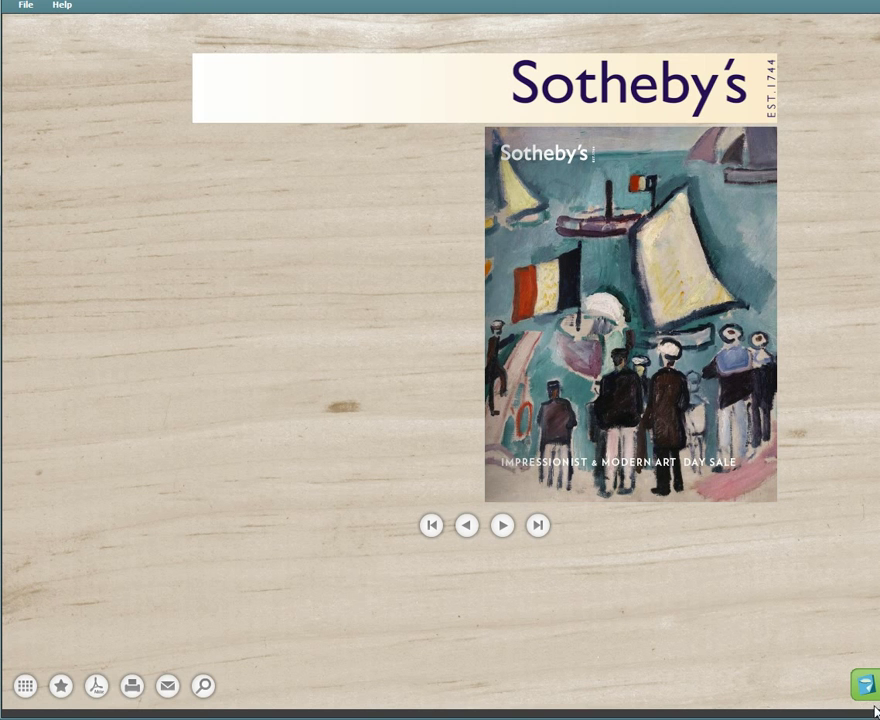
mouse_move(874, 711)
left_mouse_down()
mouse_move(660, 477)
mouse_move(603, 439)
mouse_move(778, 603)
mouse_move(879, 719)
left_mouse_up()
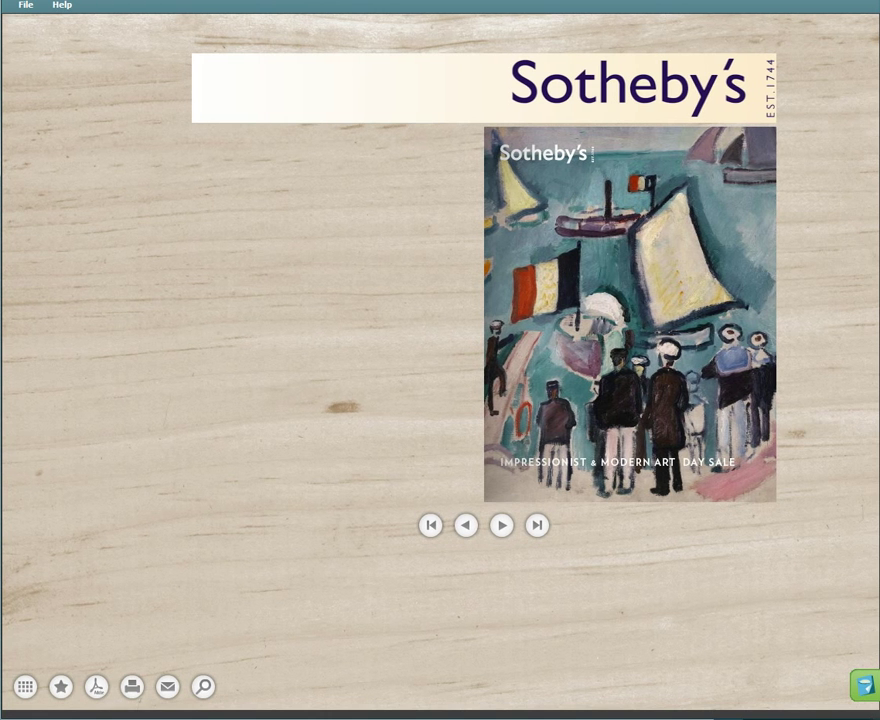
left_click(864, 688)
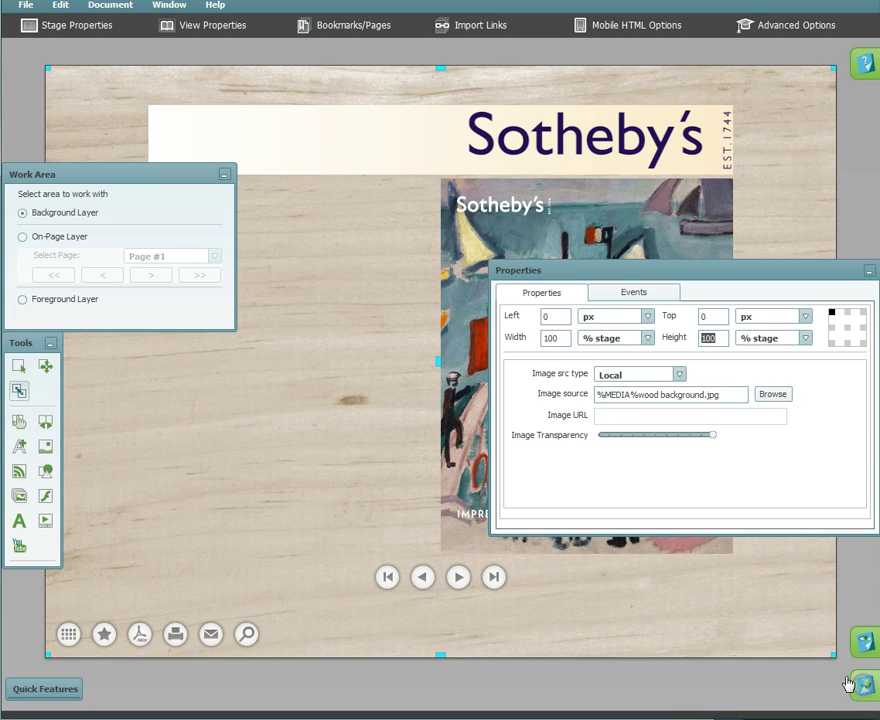
Change the wood background width to 50 % stage and bring the eMagStudio preview back up
double_click(556, 338)
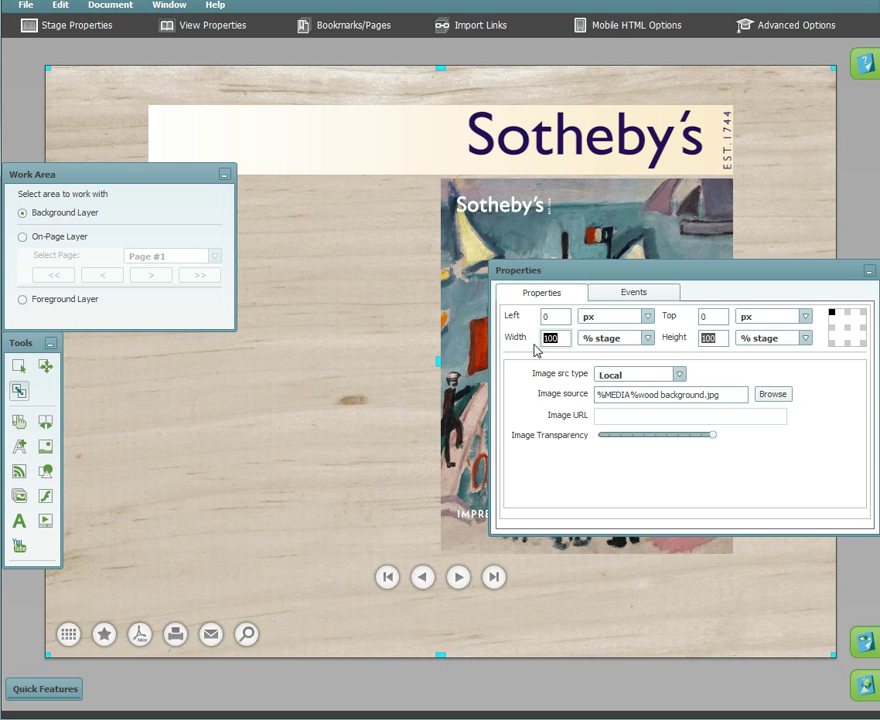
type("50")
key("Return")
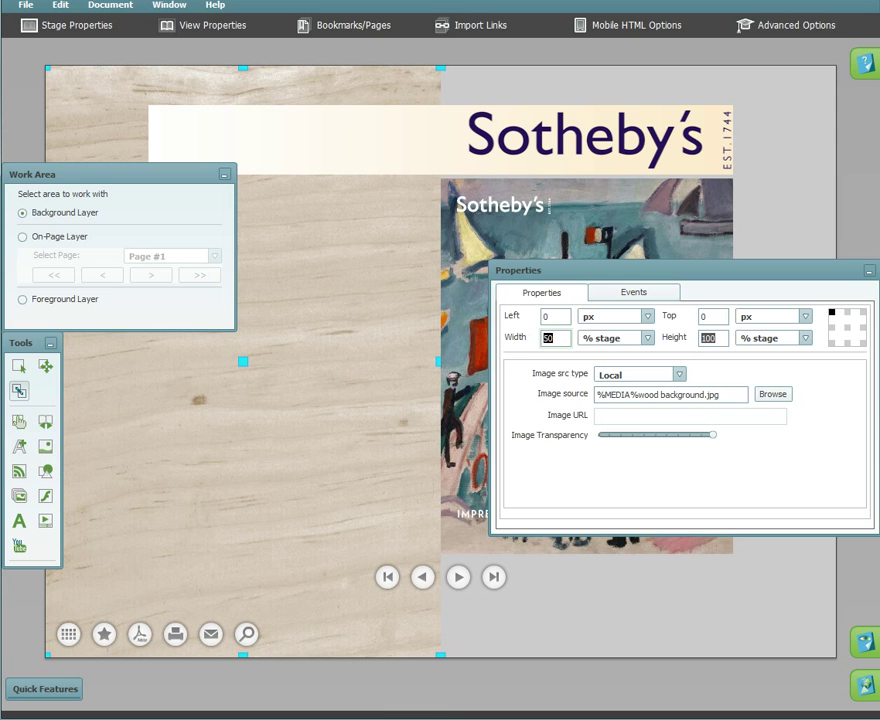
left_click(407, 700)
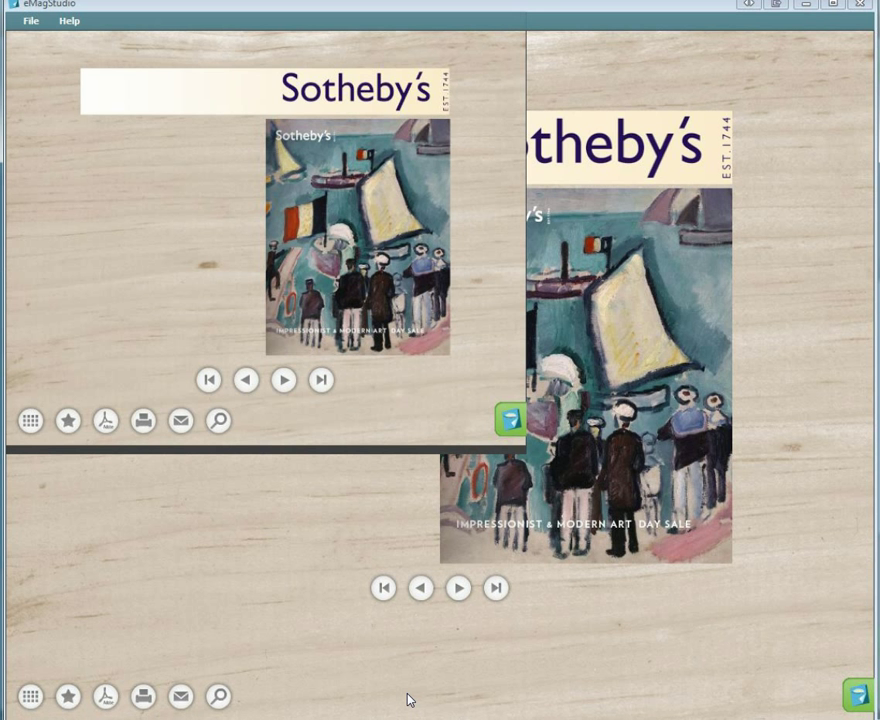